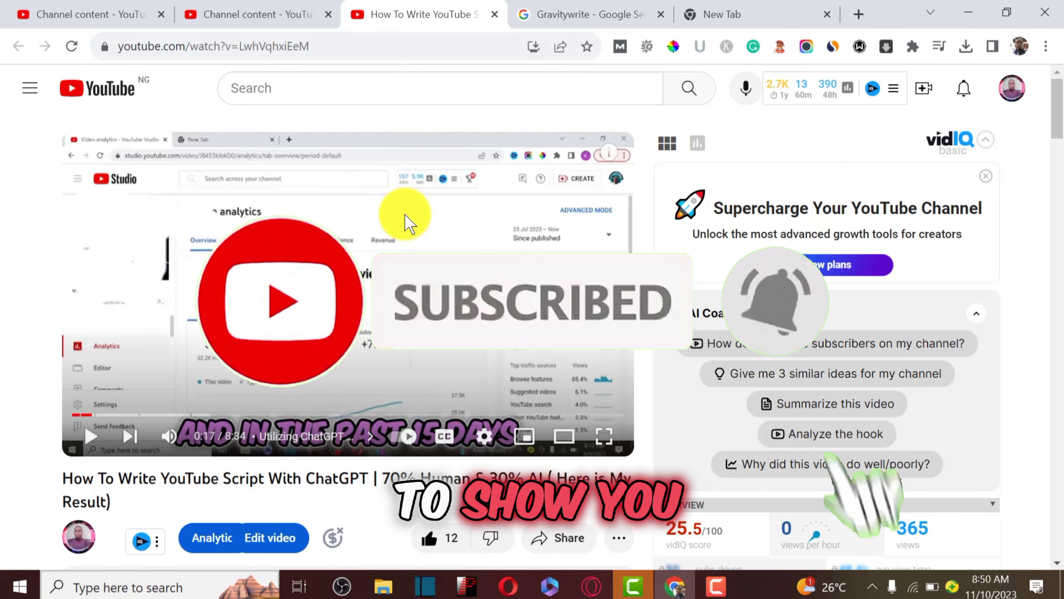
# Open the details of the Tailwind Ghostwriter product descriptions video in YouTube Studio and copy its video link
pyautogui.click(94, 13)
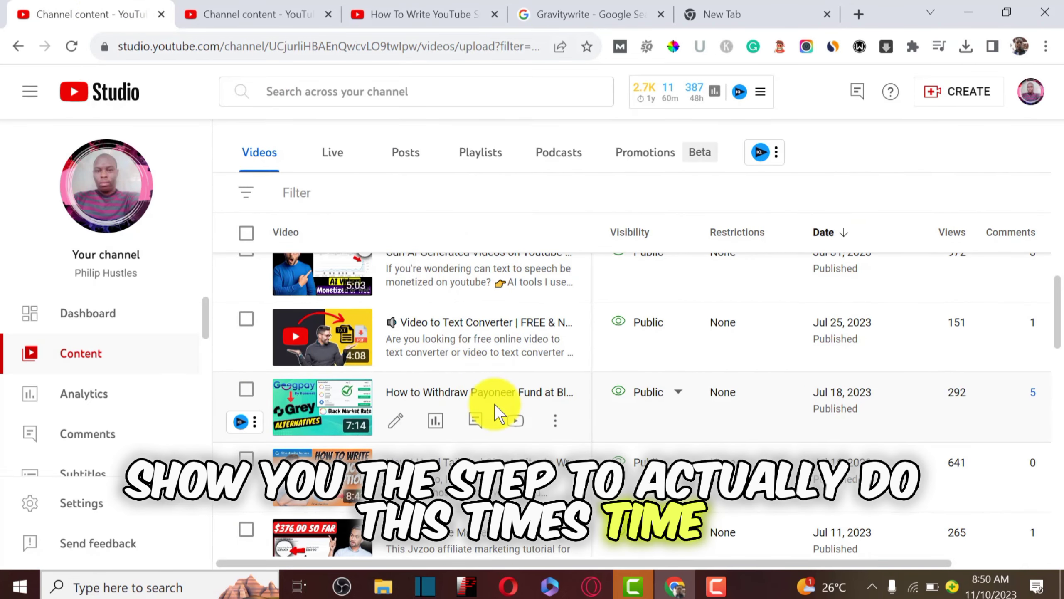
pyautogui.scroll(-2, 494, 404)
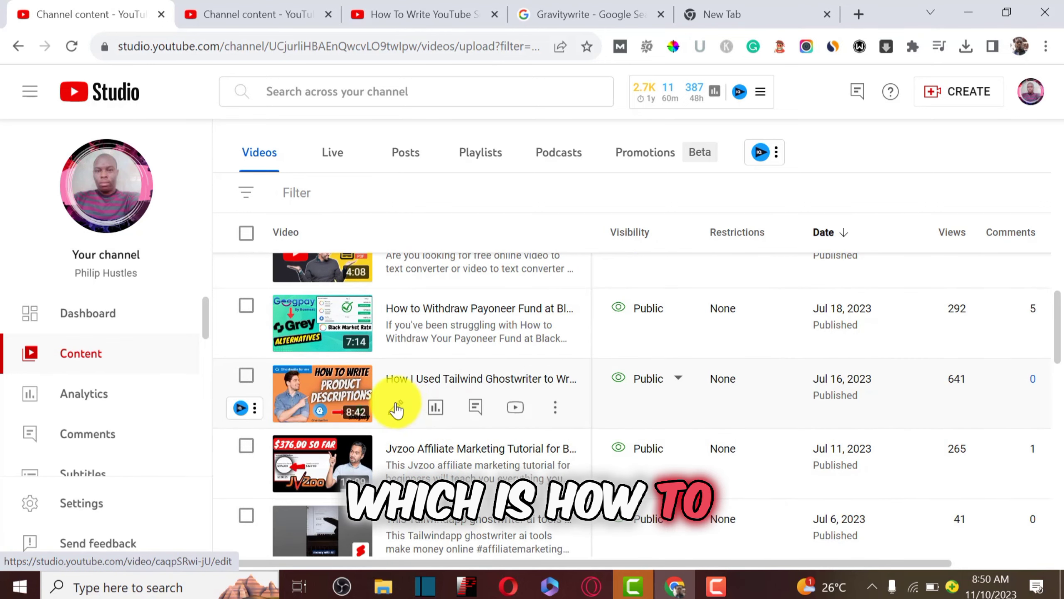
pyautogui.click(516, 380)
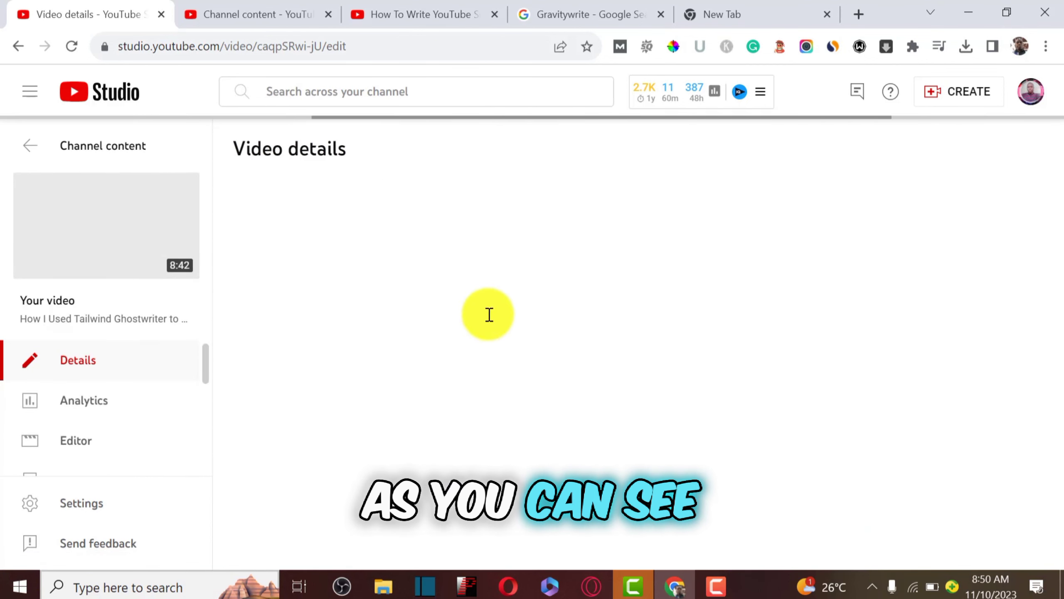
pyautogui.scroll(-5, 575, 356)
pyautogui.scroll(-5, 575, 358)
pyautogui.scroll(15, 575, 358)
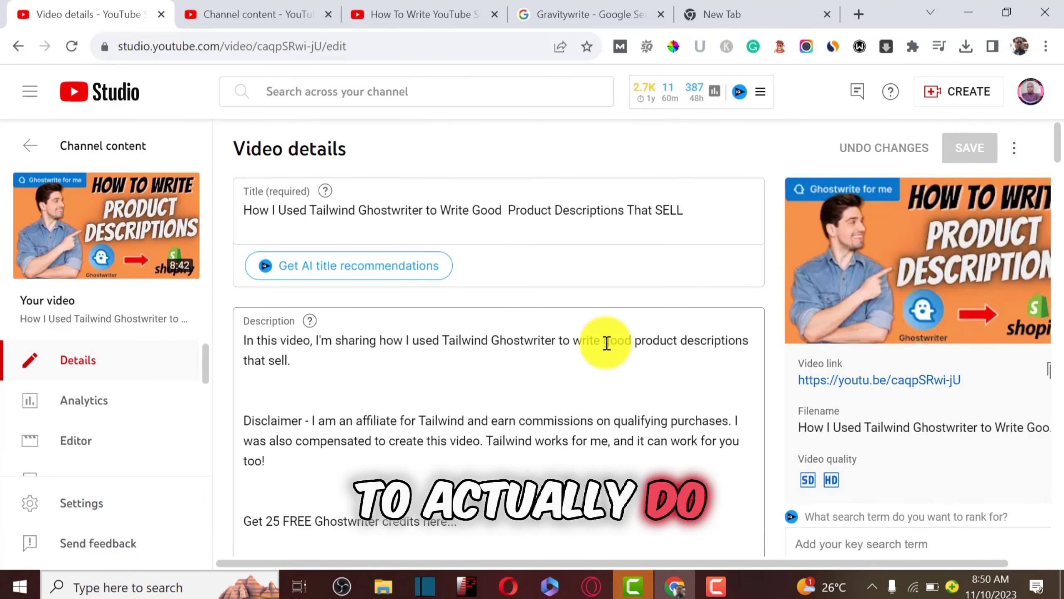
pyautogui.click(1050, 371)
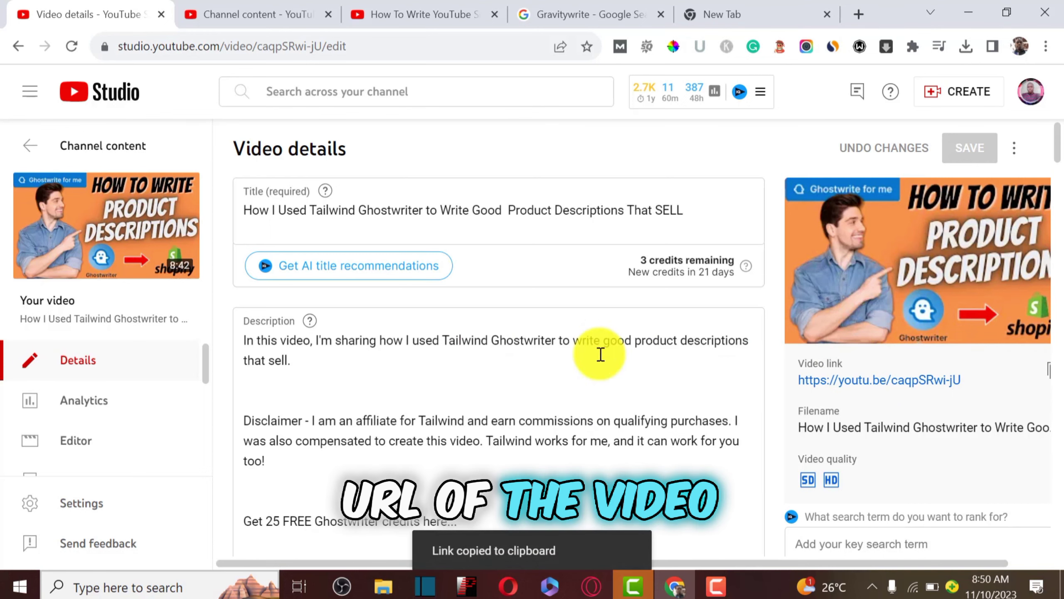
# Switch to the Google results for Gravitywrite and open the official GravityWrite website
pyautogui.click(558, 9)
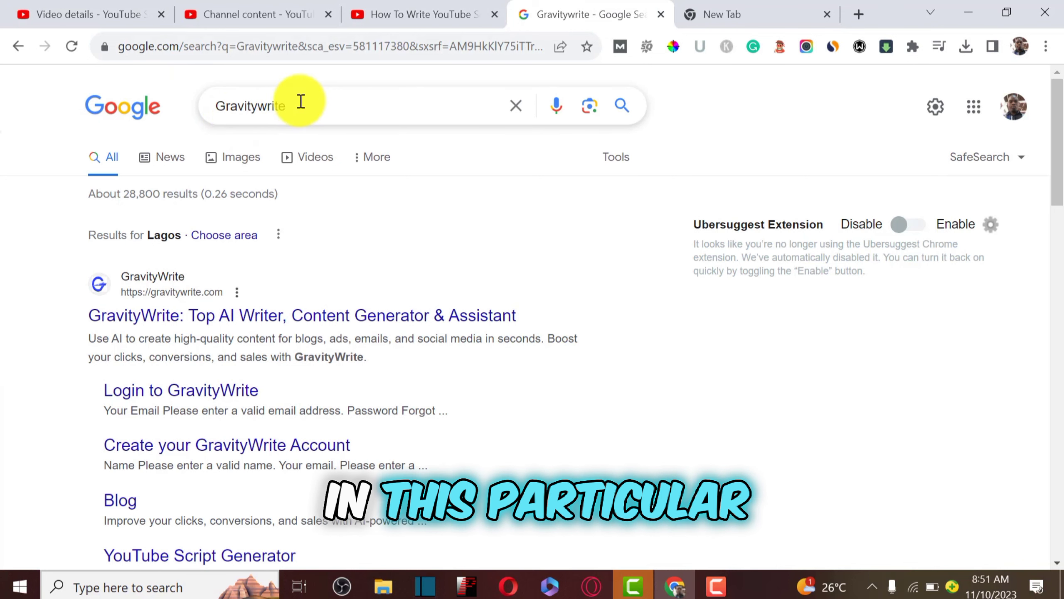
pyautogui.keyDown('shift'); pyautogui.click(251, 112); pyautogui.keyUp('shift')
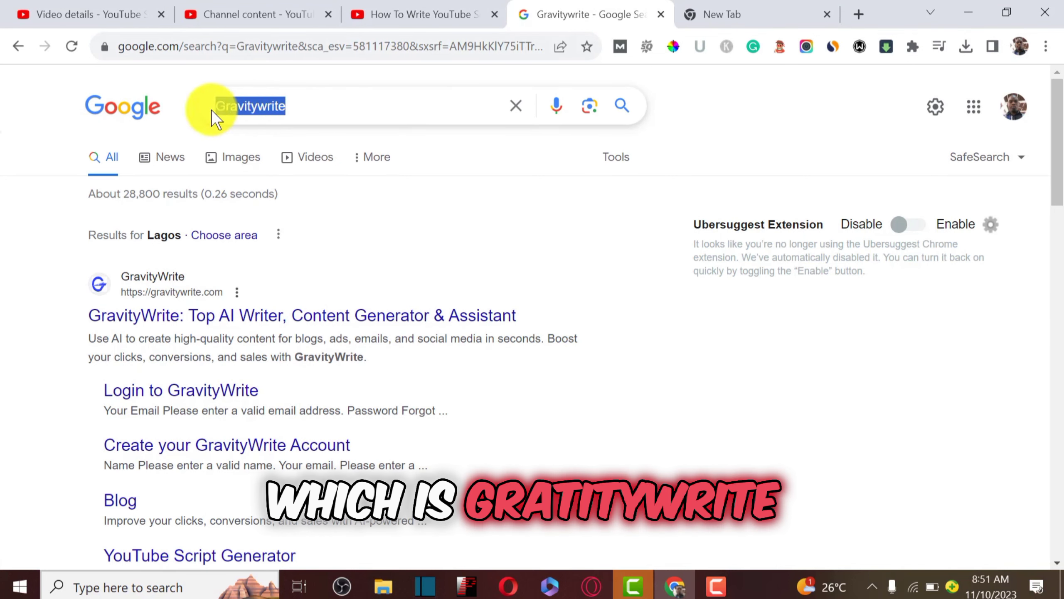
pyautogui.moveTo(211, 110); pyautogui.dragTo(224, 110)
pyautogui.click(1, 284)
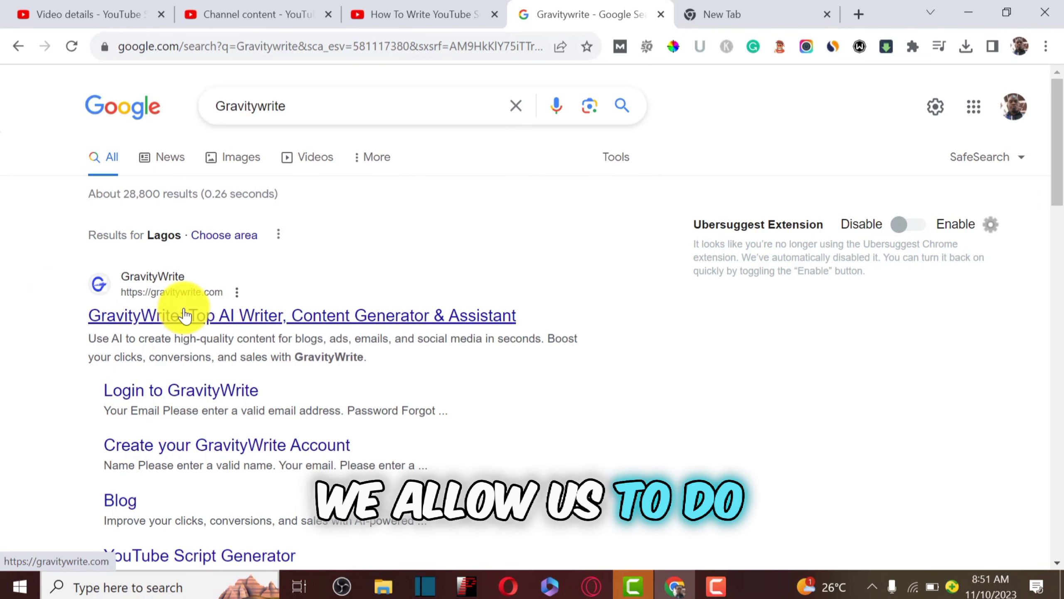
pyautogui.scroll(-4, 265, 333)
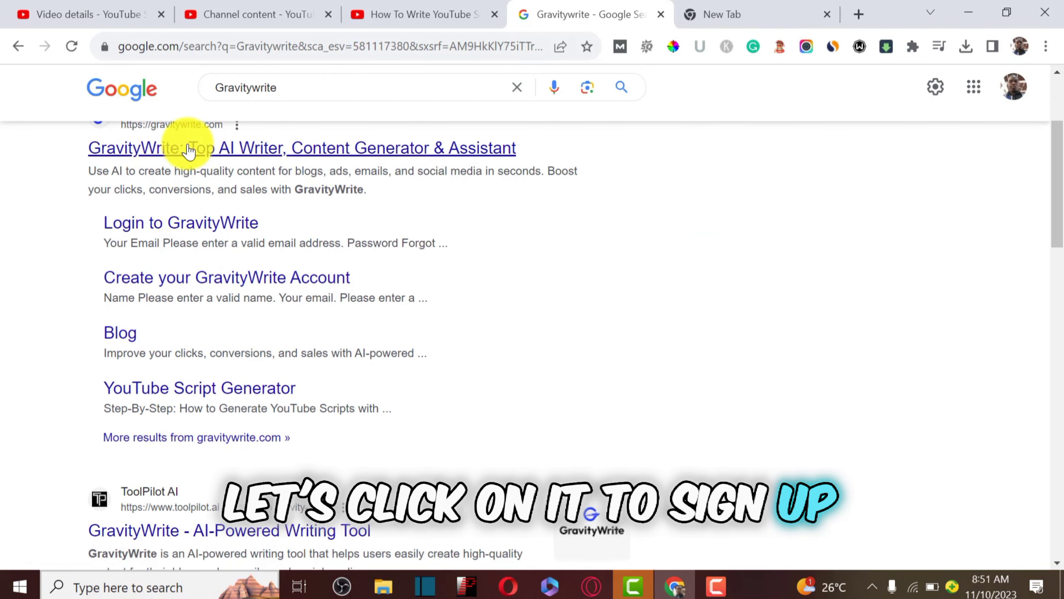
pyautogui.click(465, 167)
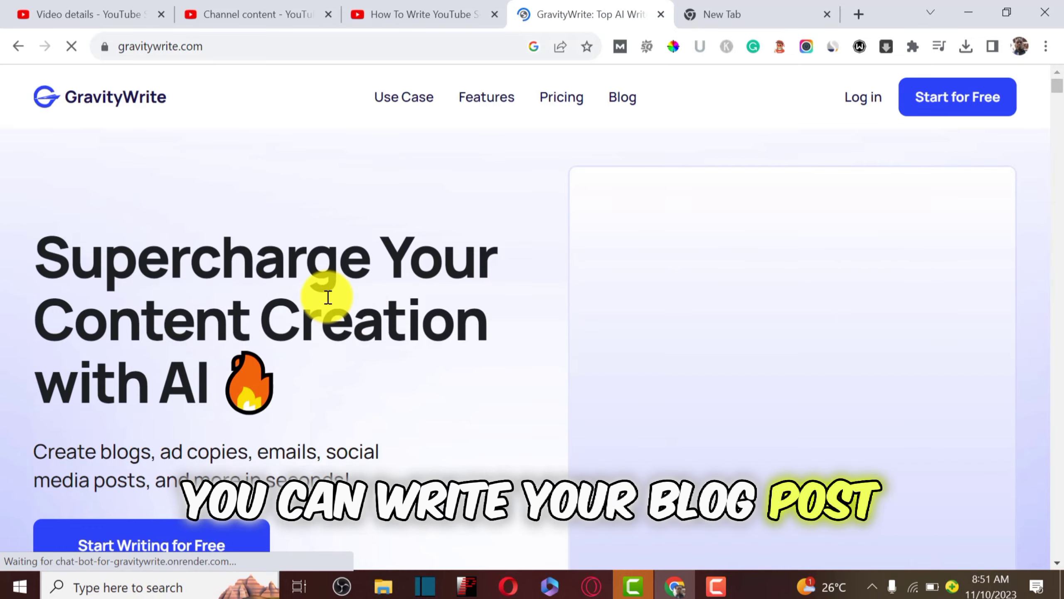
# Look through the GravityWrite homepage for its available templates, content tools and example outputs
pyautogui.scroll(-10, 328, 297)
pyautogui.scroll(-15, 328, 297)
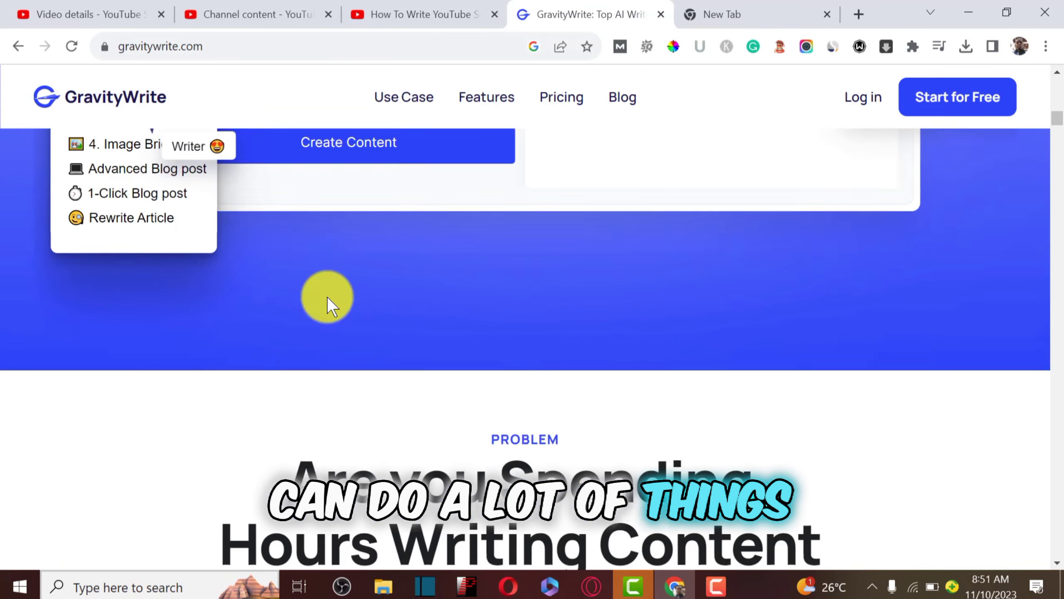
pyautogui.scroll(-6, 327, 296)
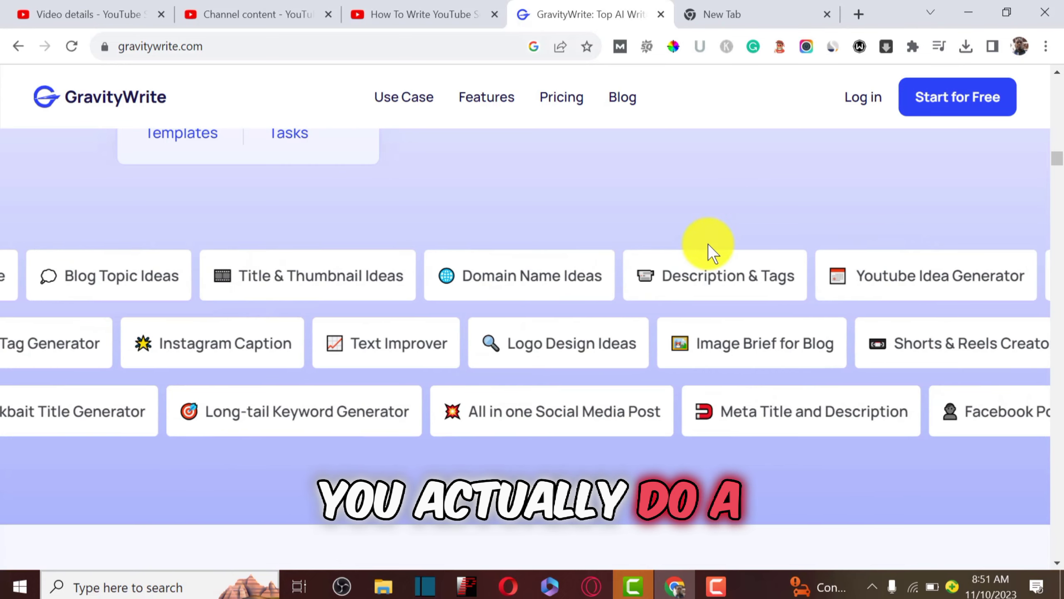
pyautogui.scroll(-12, 709, 243)
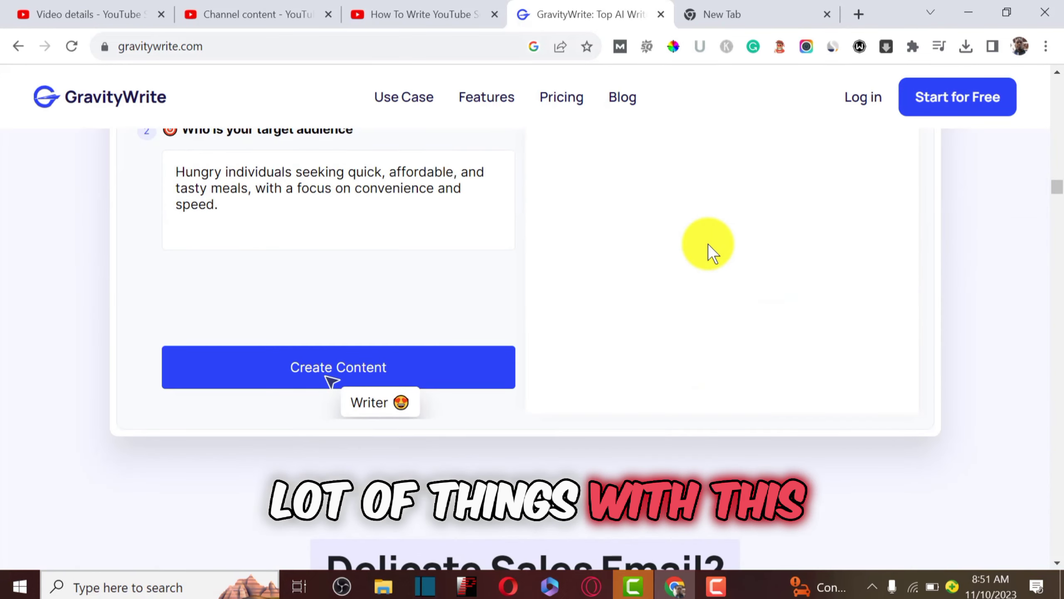
pyautogui.scroll(-10, 709, 245)
pyautogui.scroll(-5, 709, 241)
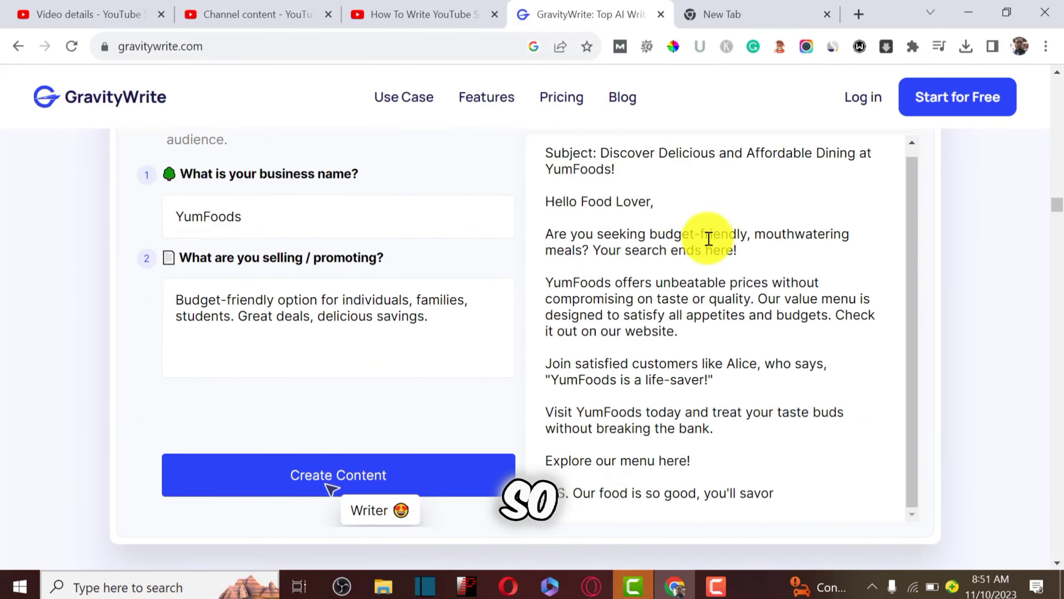
pyautogui.scroll(15, 745, 220)
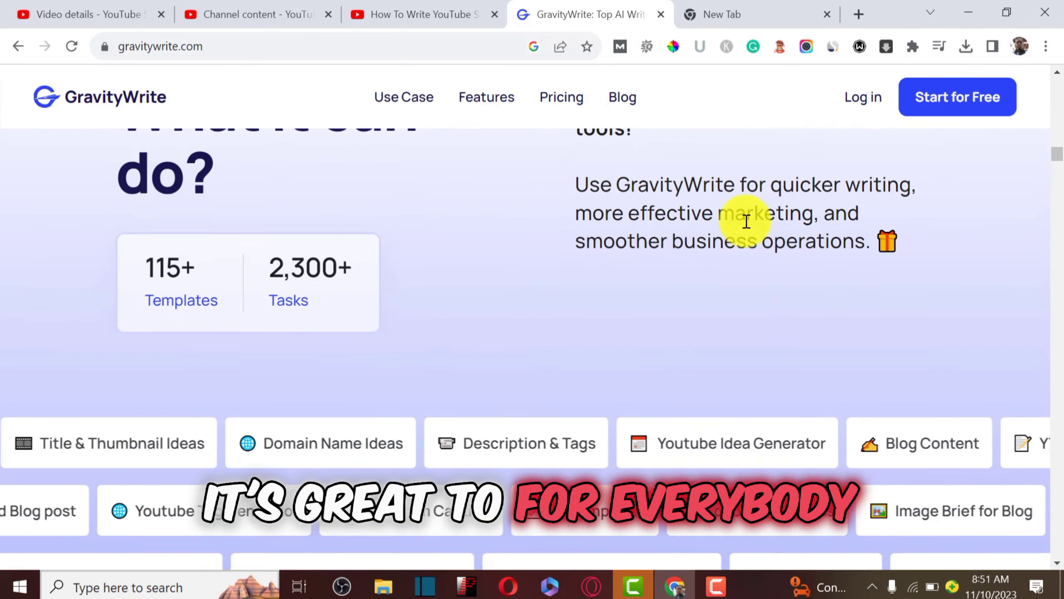
# Go to the free GravityWrite sign-up form and log in with an existing account instead
pyautogui.click(962, 101)
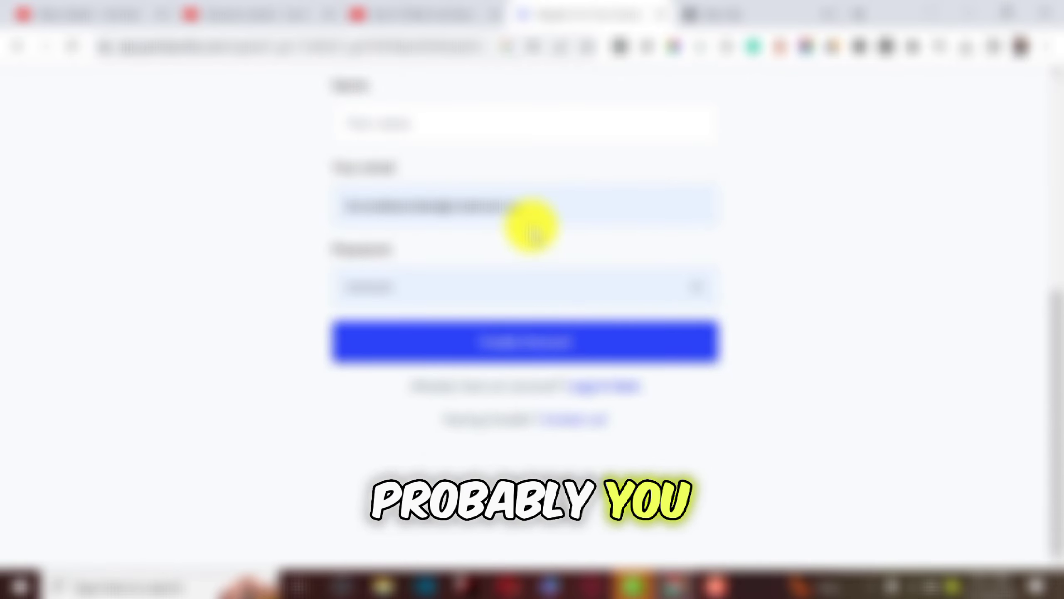
pyautogui.scroll(4, 585, 219)
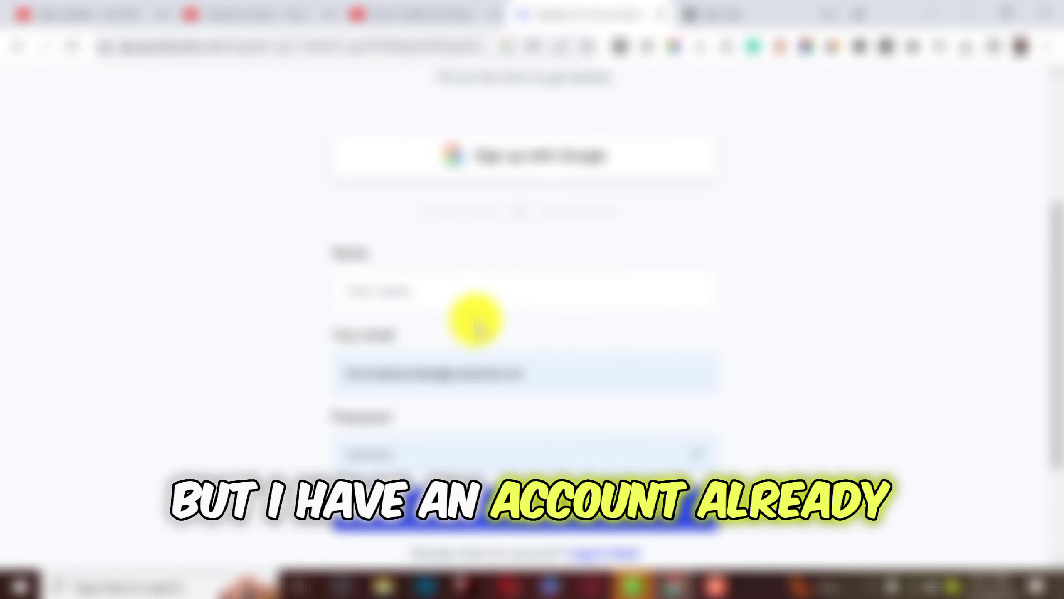
pyautogui.scroll(-4, 519, 340)
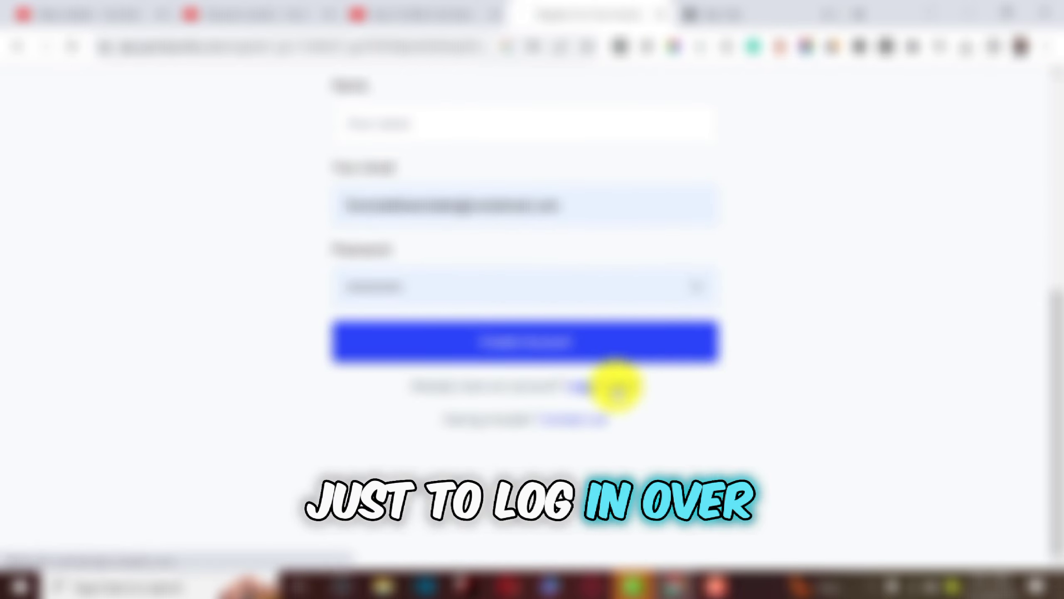
pyautogui.click(616, 388)
pyautogui.scroll(-7, 511, 328)
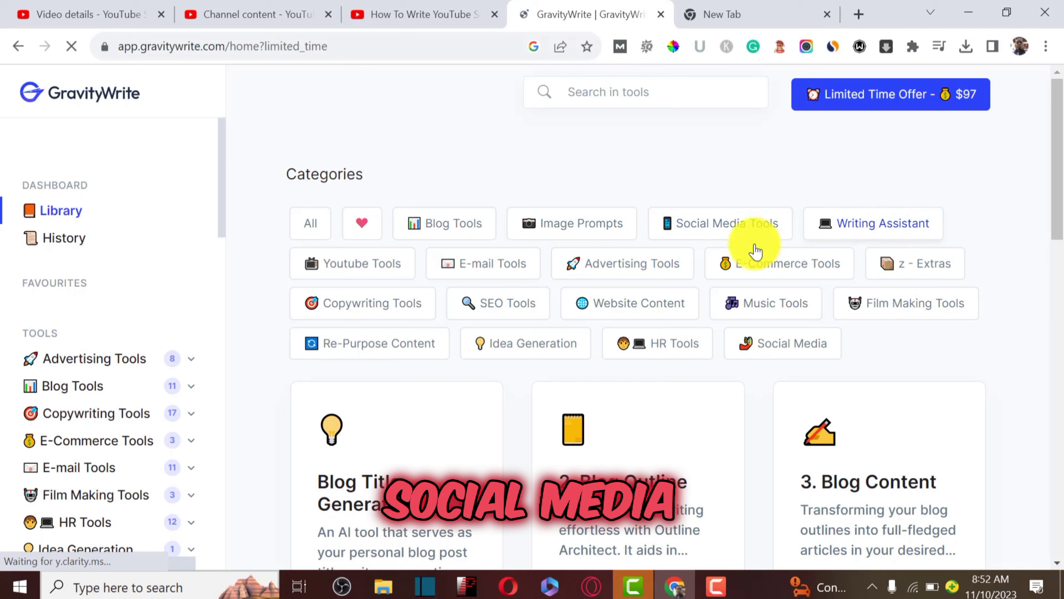
# Browse the tool library and open the Timestamps tool from the YouTube Tools category
pyautogui.scroll(-5, 756, 251)
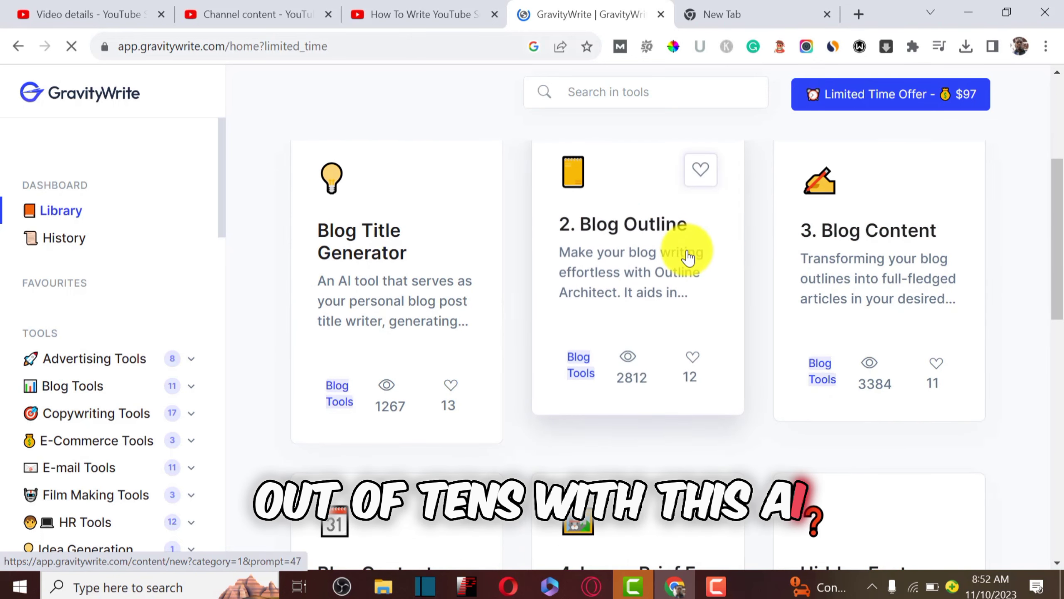
pyautogui.scroll(-3, 687, 255)
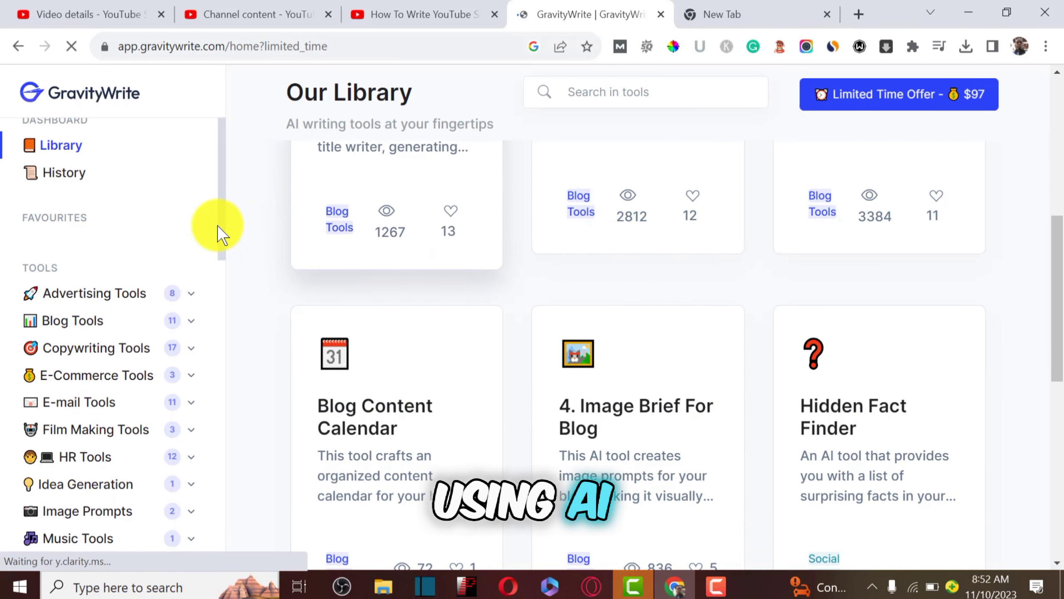
pyautogui.moveTo(219, 241); pyautogui.dragTo(222, 263)
pyautogui.scroll(-10, 221, 399)
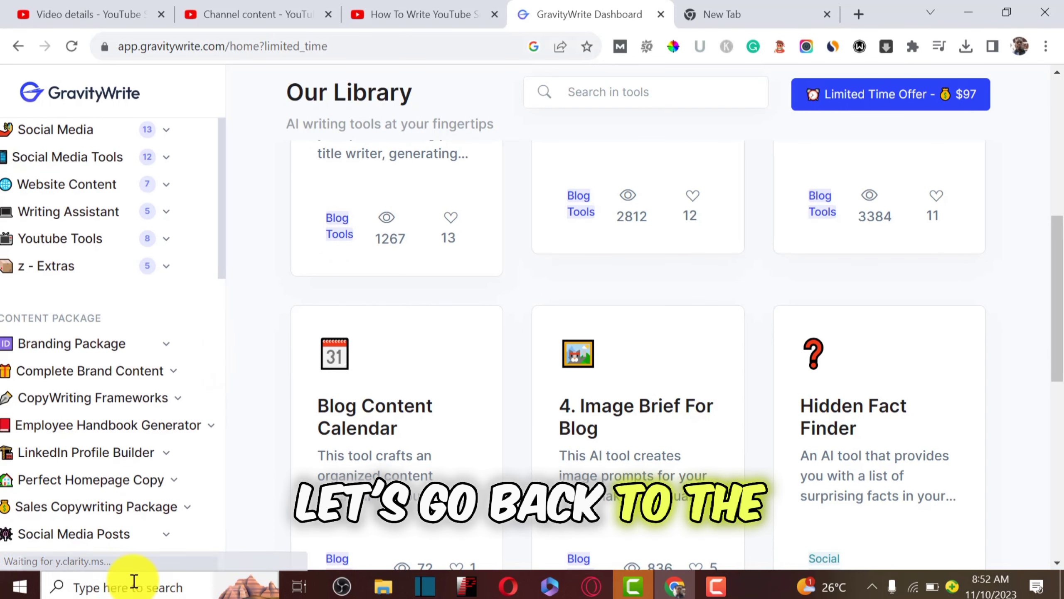
pyautogui.scroll(2, 56, 201)
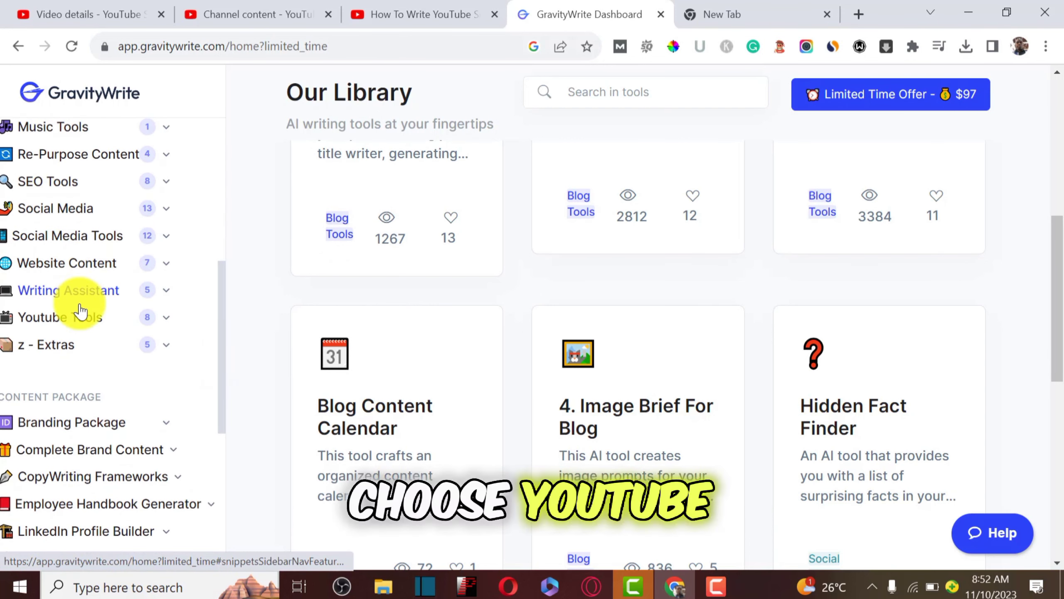
pyautogui.click(161, 317)
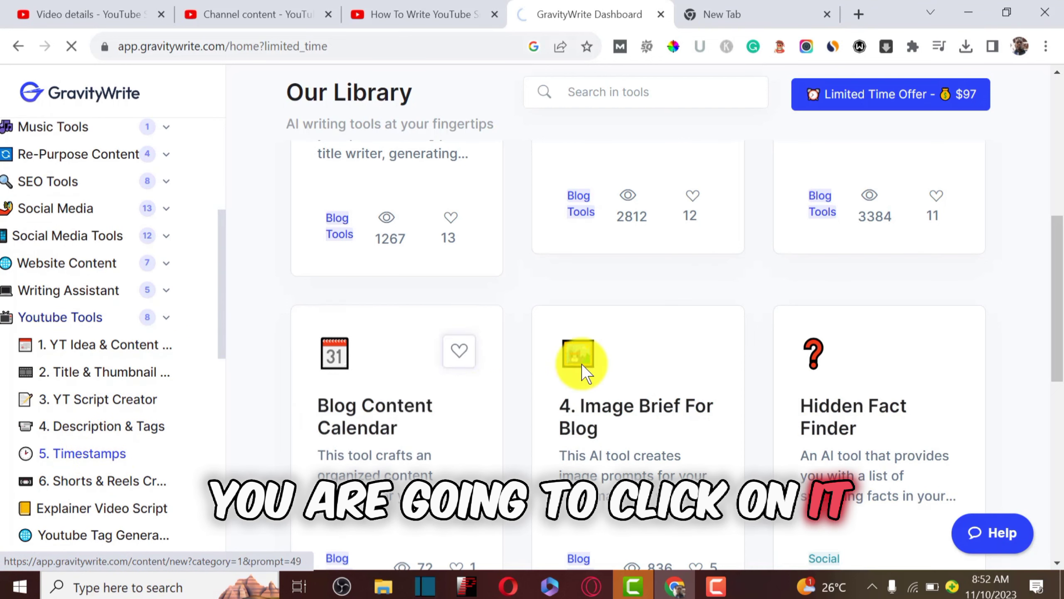
pyautogui.click(636, 349)
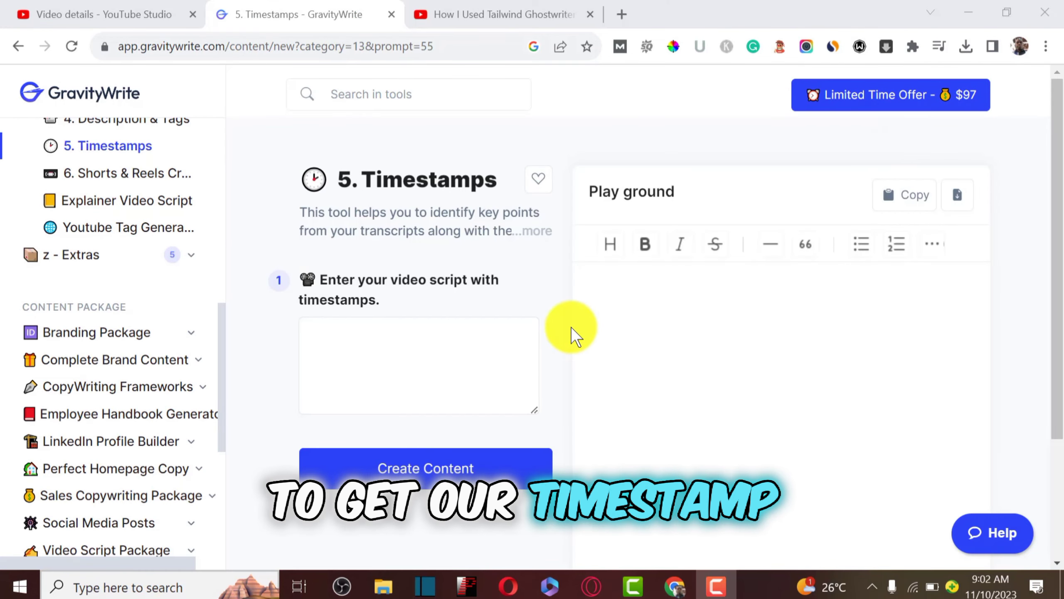
pyautogui.click(119, 16)
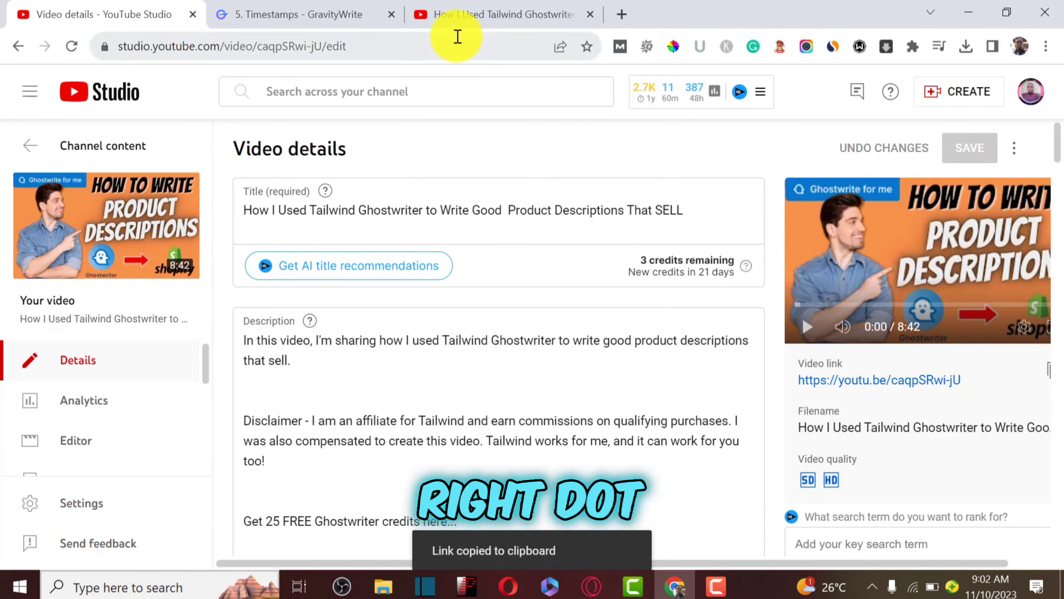
pyautogui.click(624, 13)
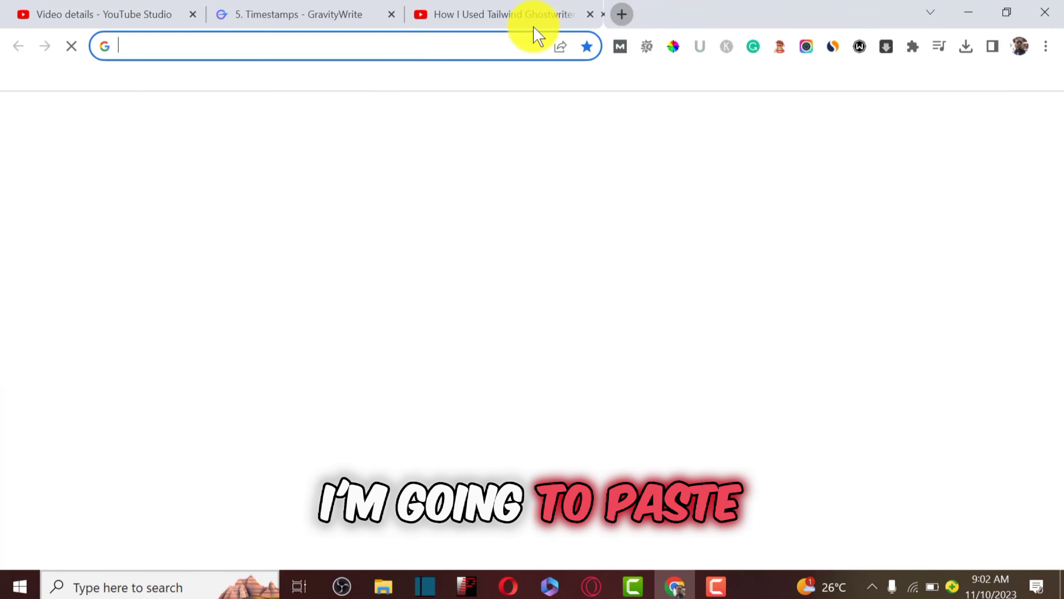
pyautogui.click(497, 37)
pyautogui.write('https://youtu.be/caqpSRwi-jU')
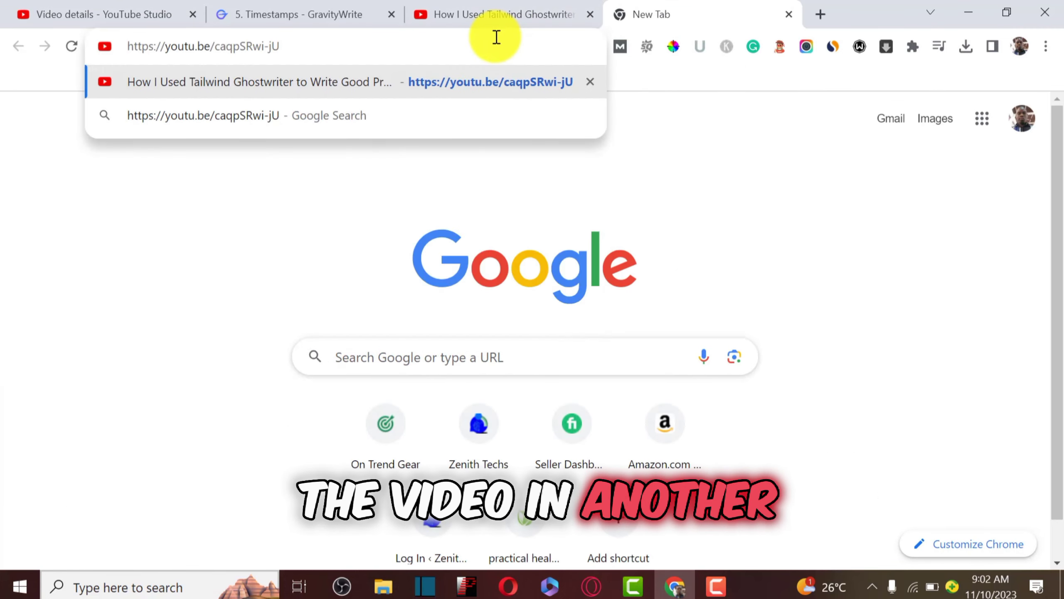
pyautogui.press('Return')
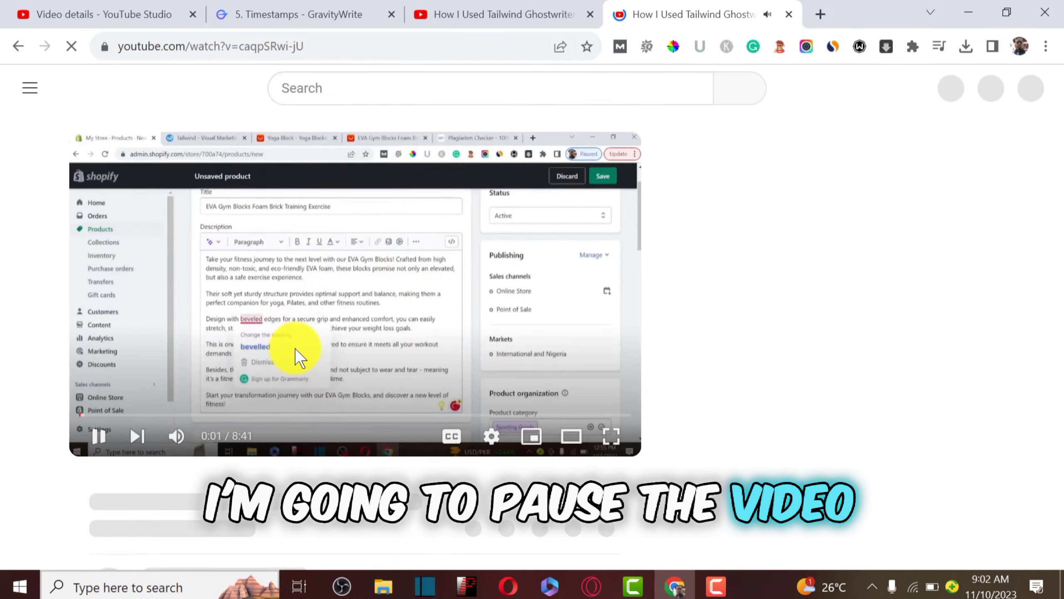
pyautogui.click(295, 348)
# Expand the video's full description and show its transcript
pyautogui.scroll(-5, 304, 380)
pyautogui.scroll(3, 305, 381)
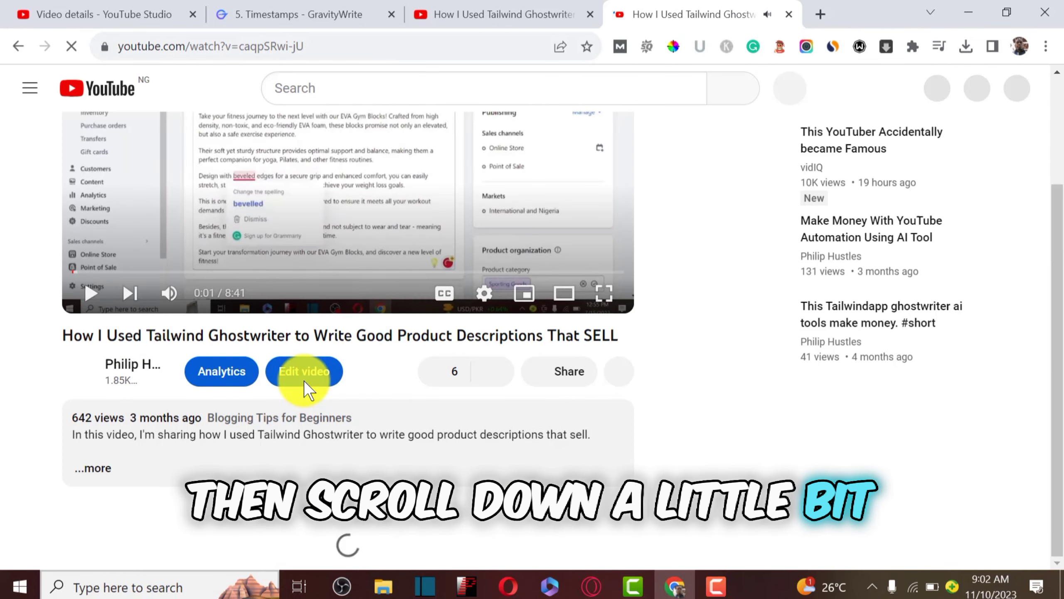
pyautogui.scroll(-3, 305, 384)
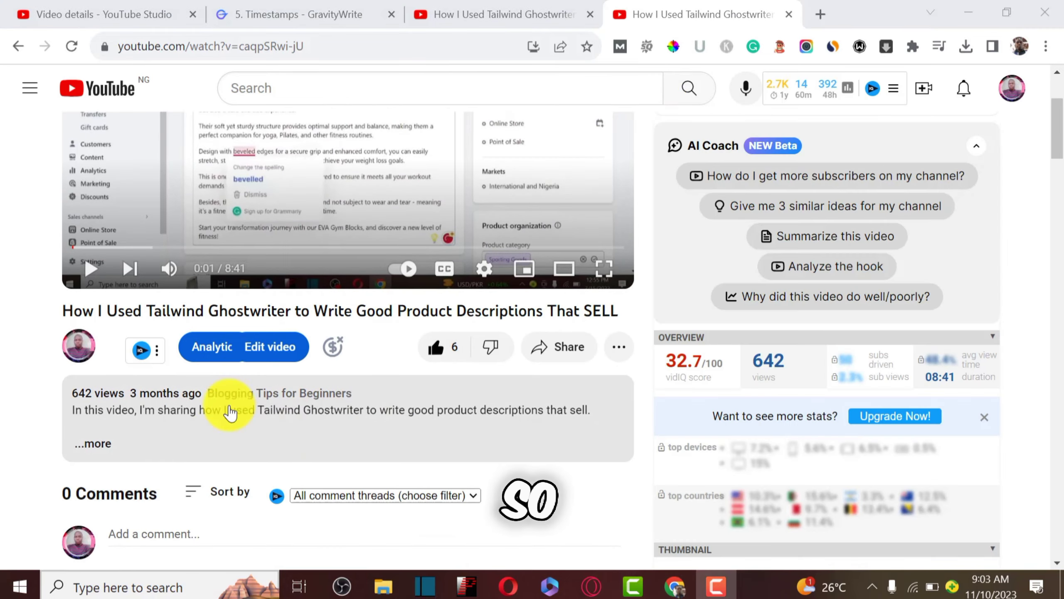
pyautogui.click(106, 445)
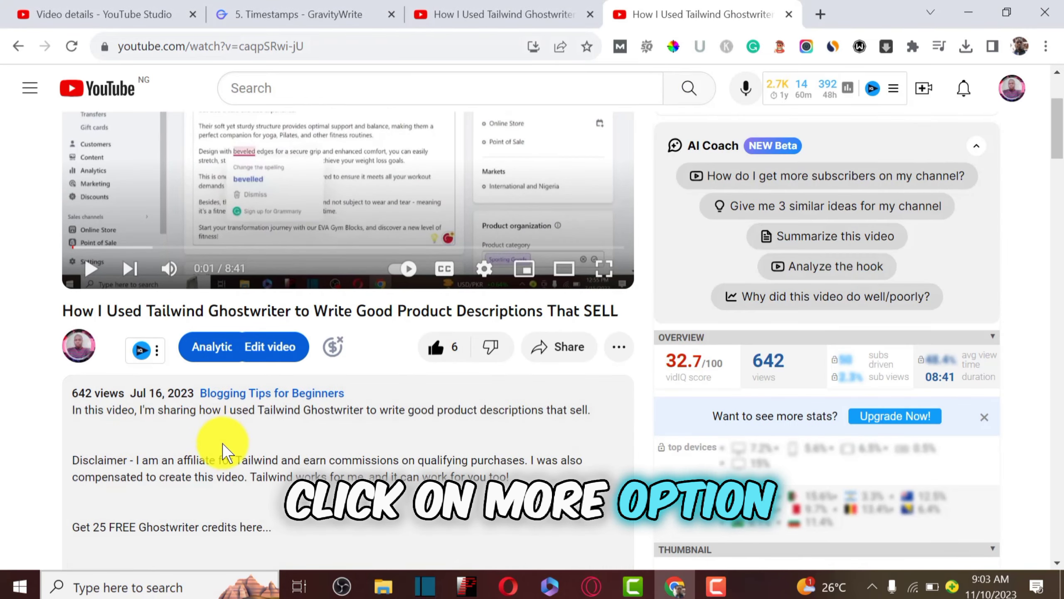
pyautogui.scroll(-15, 222, 442)
pyautogui.scroll(-1, 222, 443)
pyautogui.scroll(2, 114, 364)
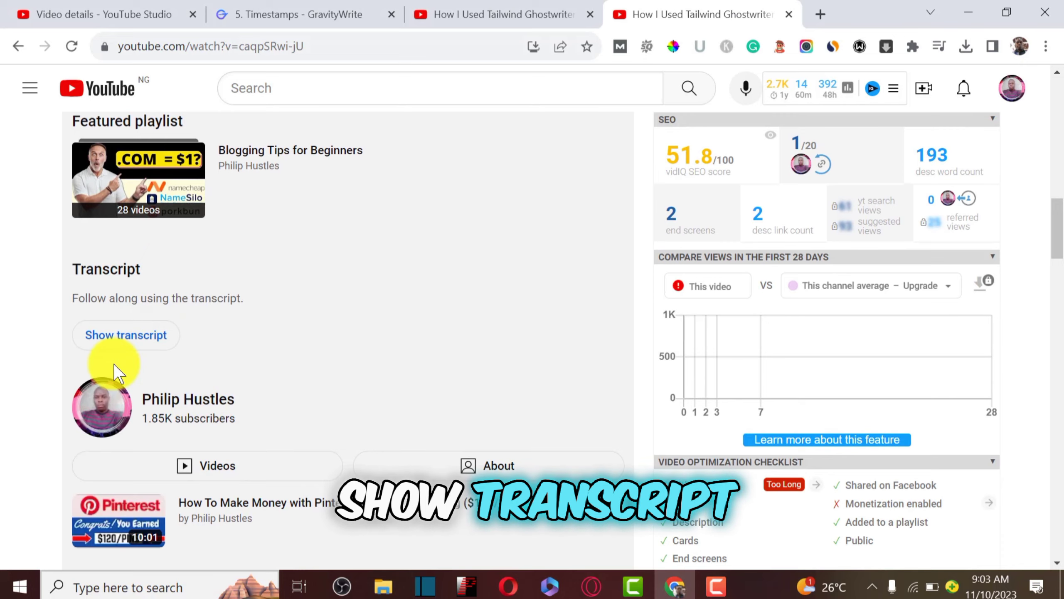
pyautogui.click(143, 336)
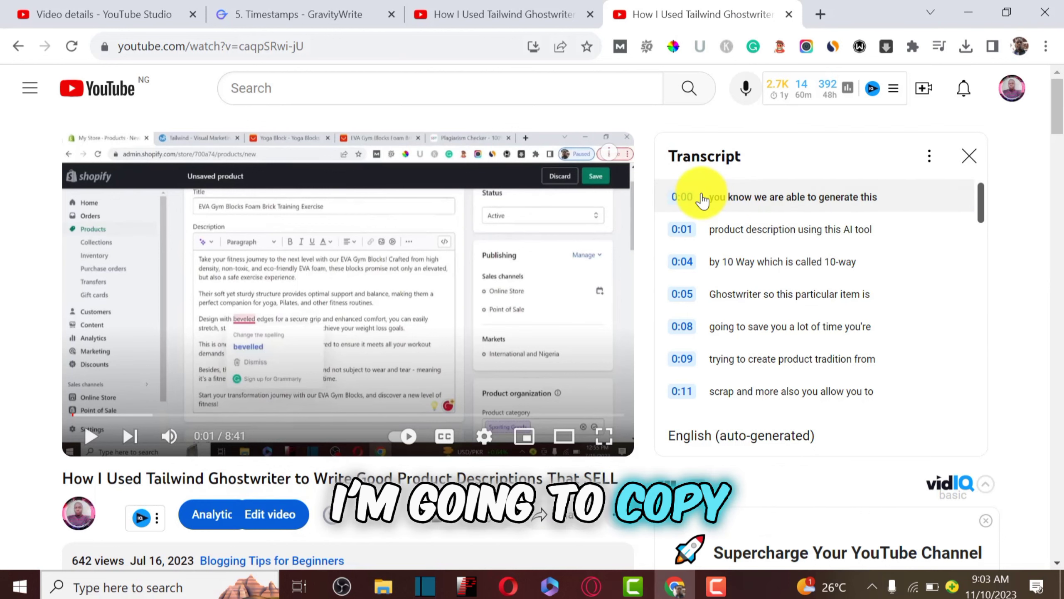
# Copy the whole video transcript with its times, paste it as the video script in GravityWrite's Timestamps tool and generate the content
pyautogui.moveTo(666, 195); pyautogui.dragTo(842, 463)
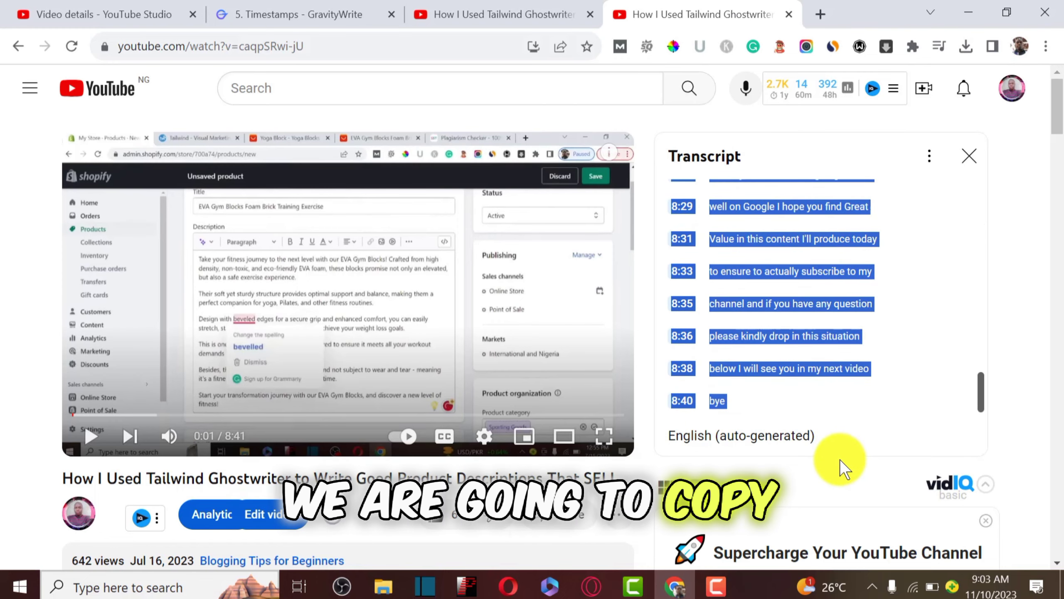
pyautogui.click(302, 12)
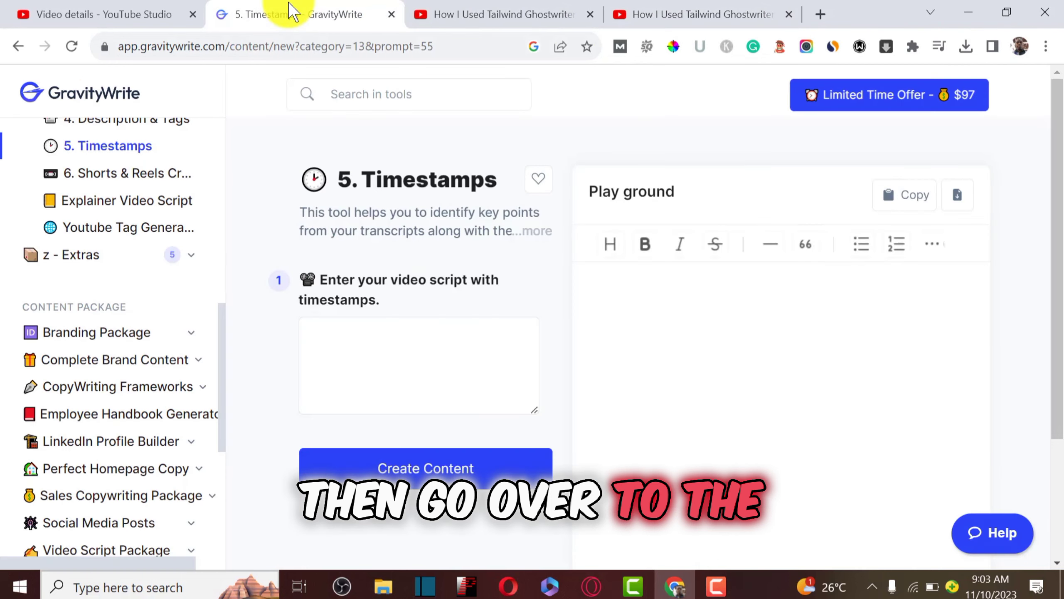
pyautogui.click(330, 336)
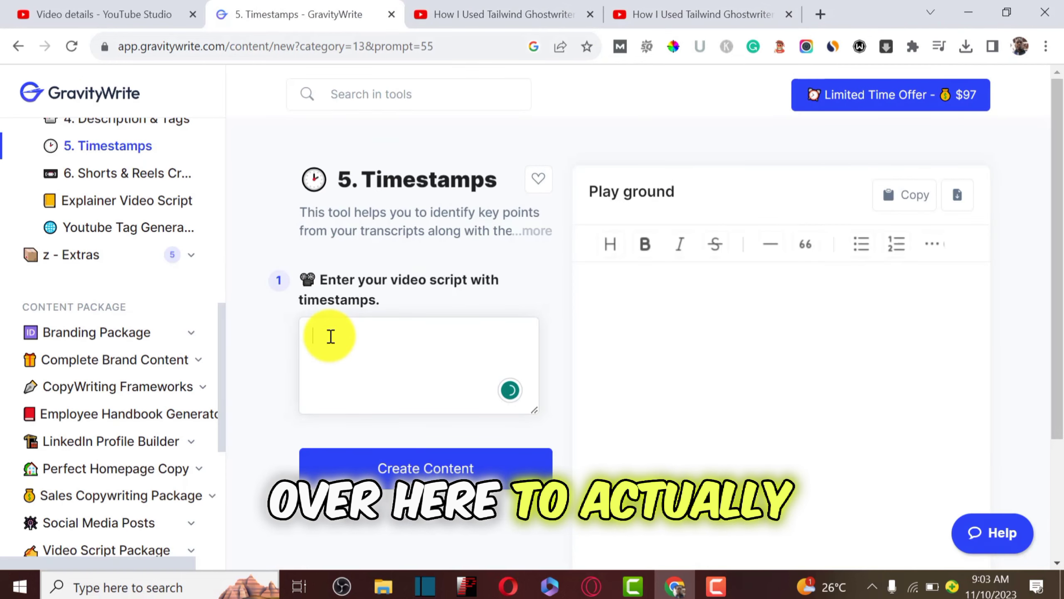
pyautogui.hotkey('ctrl', 'v')
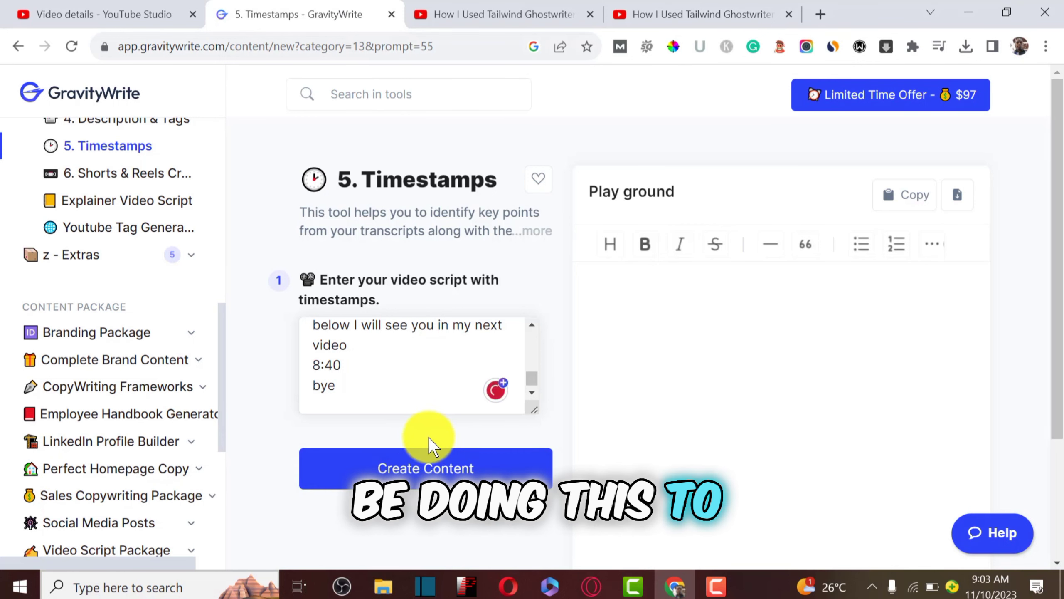
pyautogui.click(433, 475)
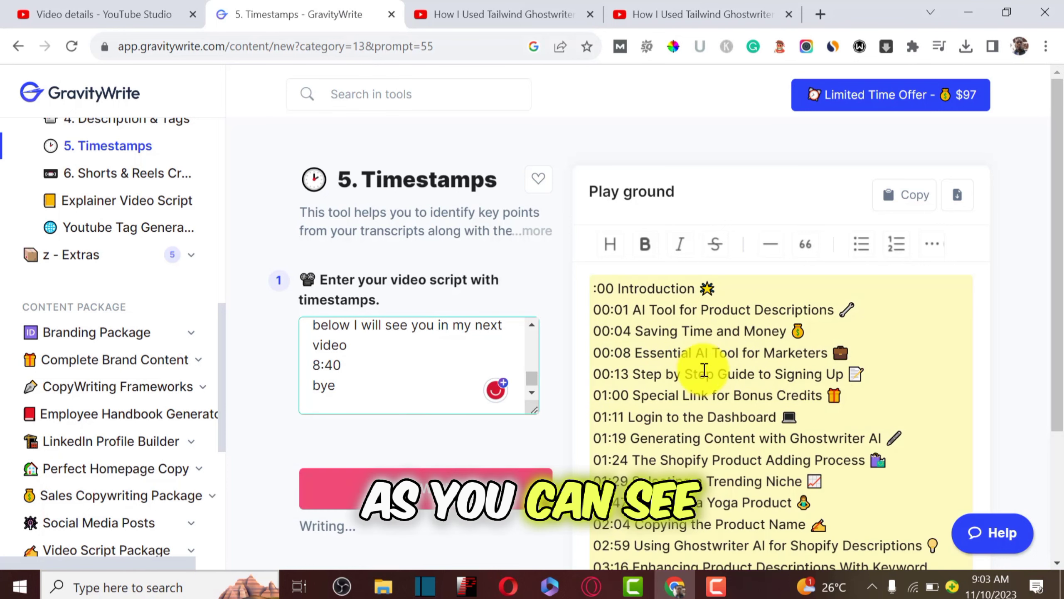
# Review the generated timestamps from the introduction to the conclusion, dismissing the one-time offer along the way
pyautogui.scroll(-4, 731, 361)
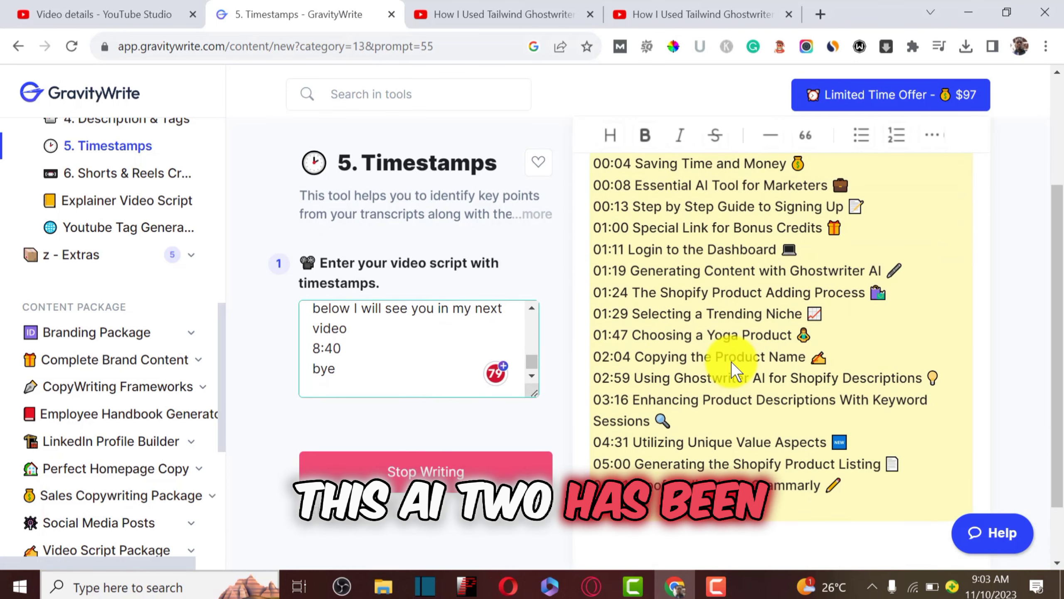
pyautogui.scroll(-4, 743, 315)
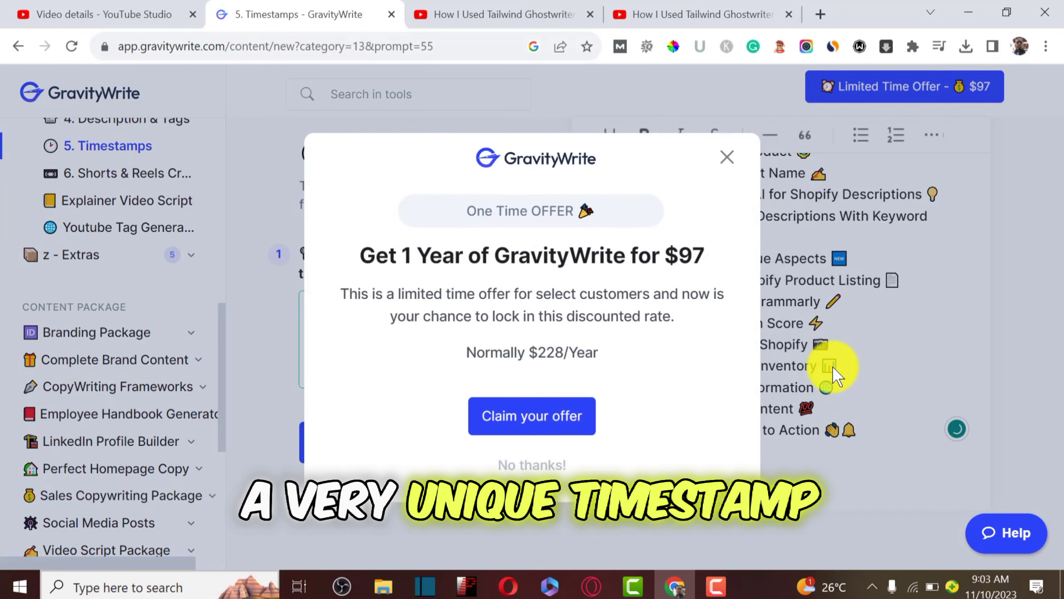
pyautogui.click(727, 157)
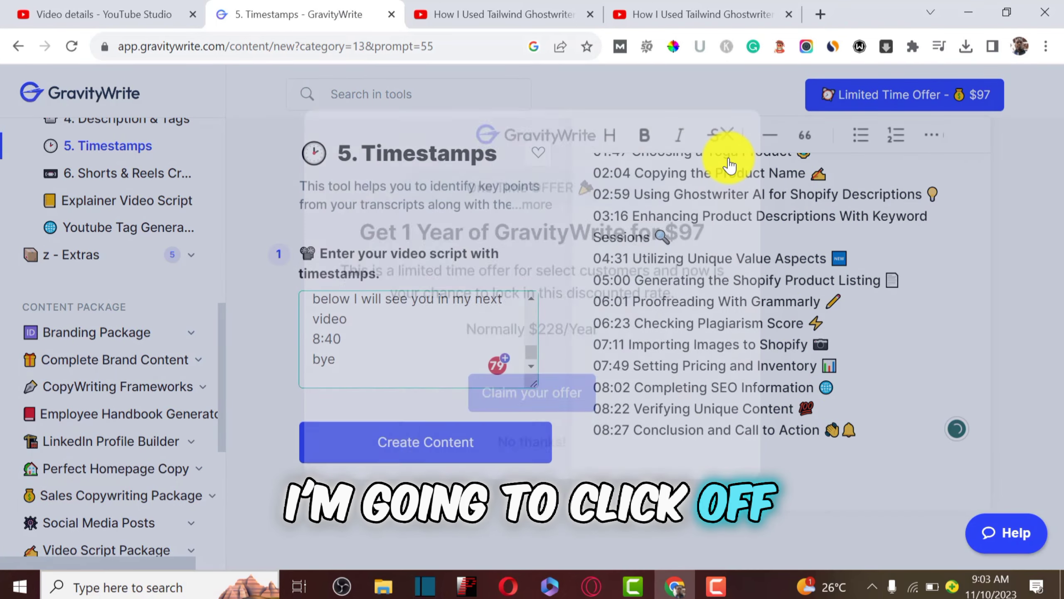
pyautogui.scroll(10, 752, 358)
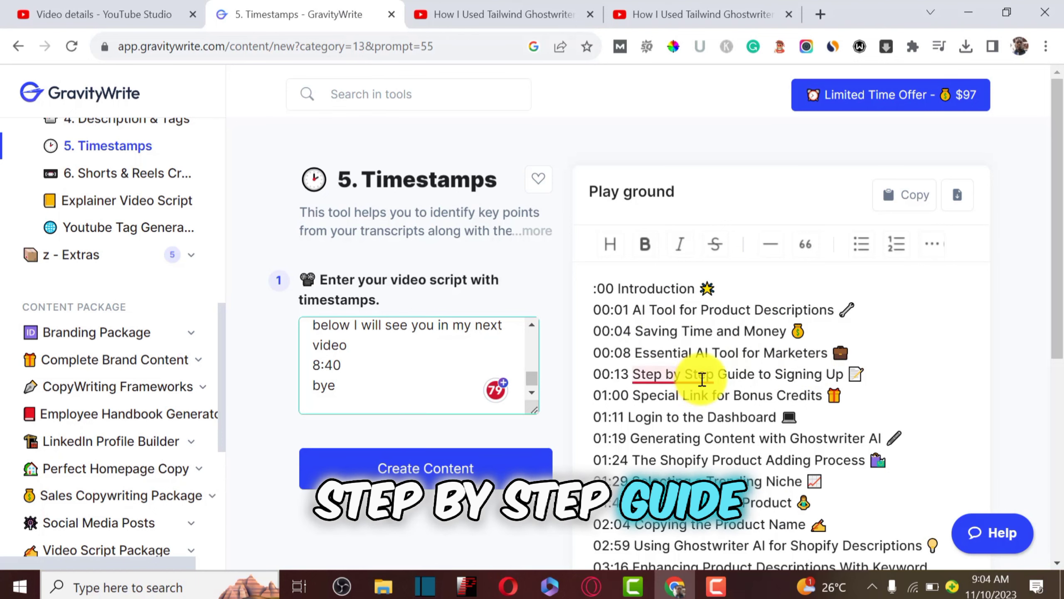
pyautogui.scroll(-4, 799, 375)
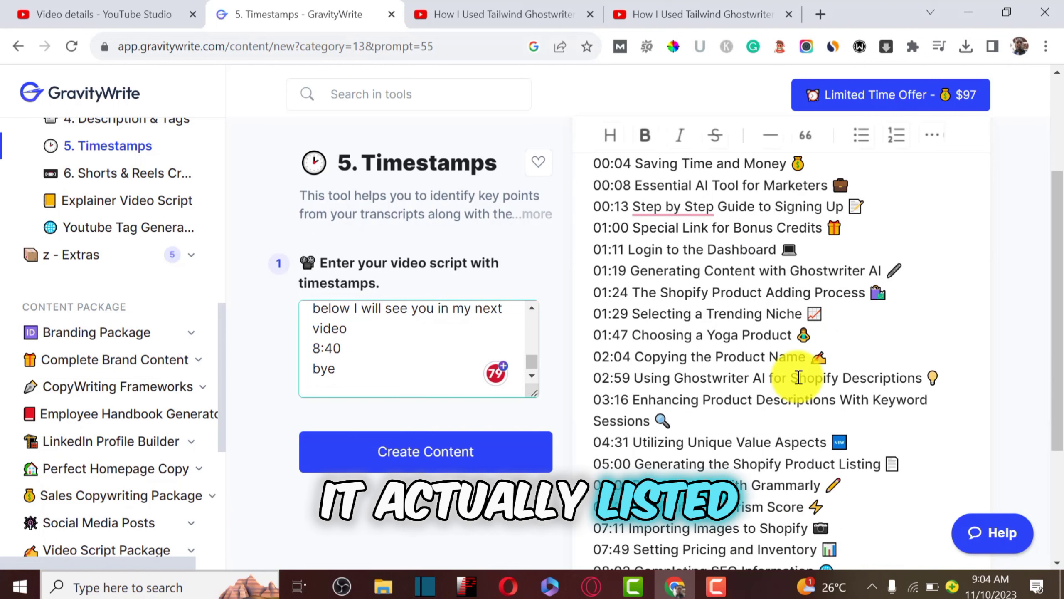
pyautogui.scroll(-4, 799, 377)
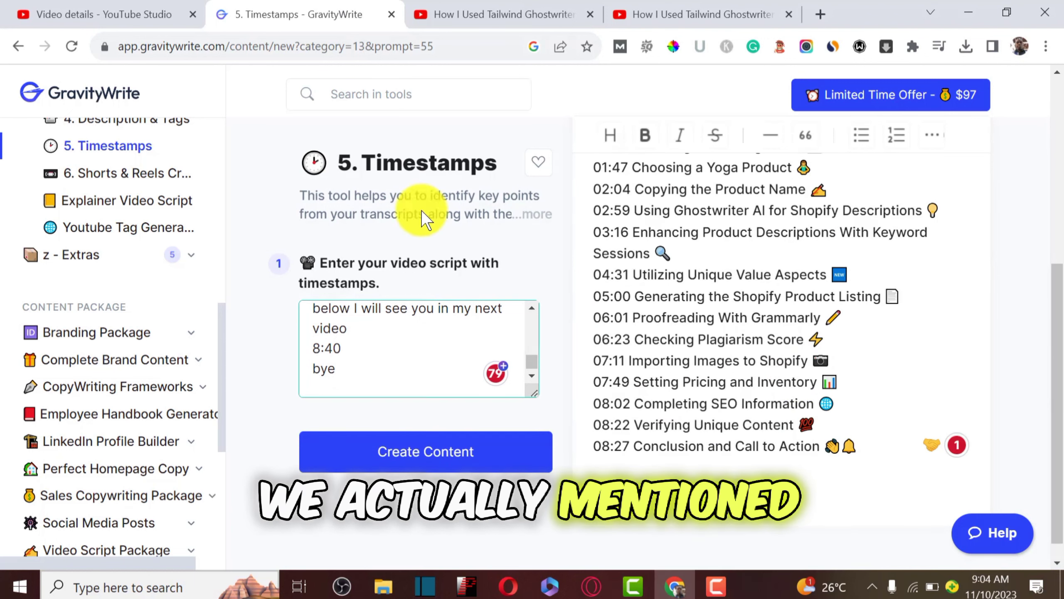
pyautogui.click(21, 14)
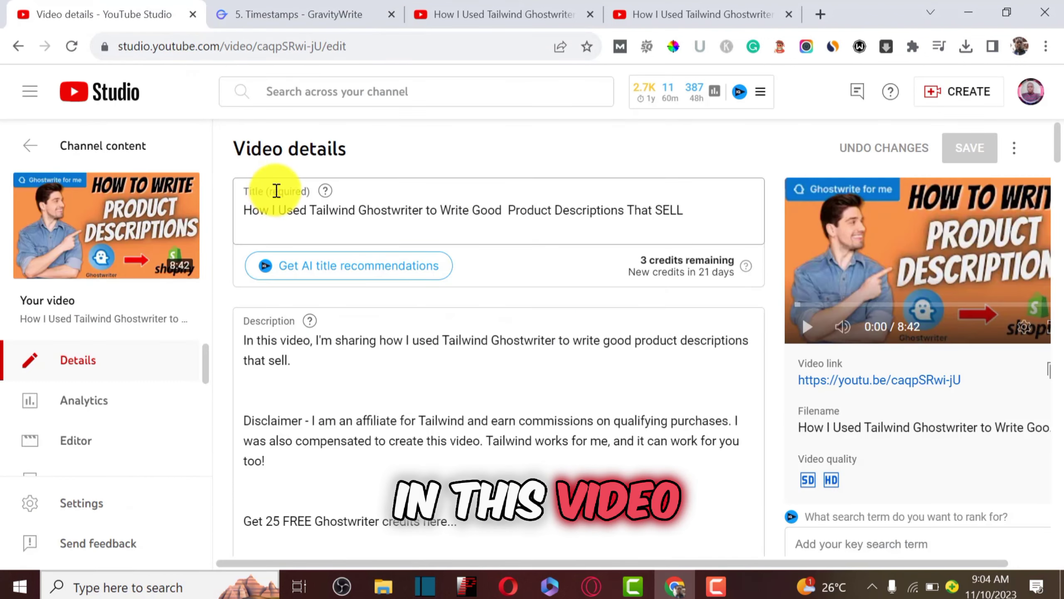
pyautogui.click(658, 16)
pyautogui.click(312, 14)
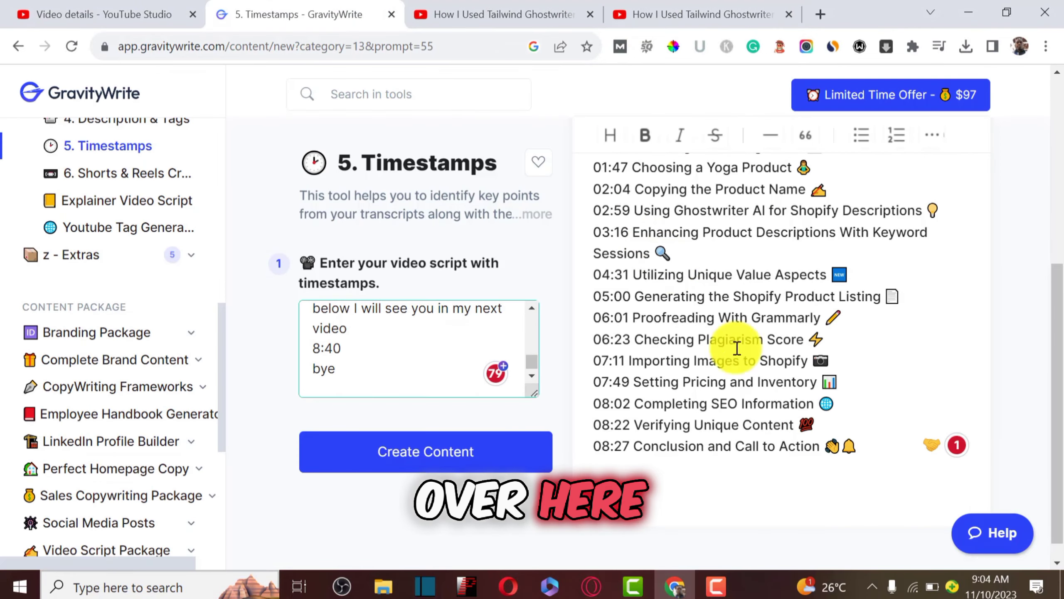
# Copy all the generated timestamps into the video's description in YouTube Studio, on new lines between the Shopify sign-up link and TAGGED
pyautogui.moveTo(867, 445); pyautogui.dragTo(571, 268)
pyautogui.click(148, 13)
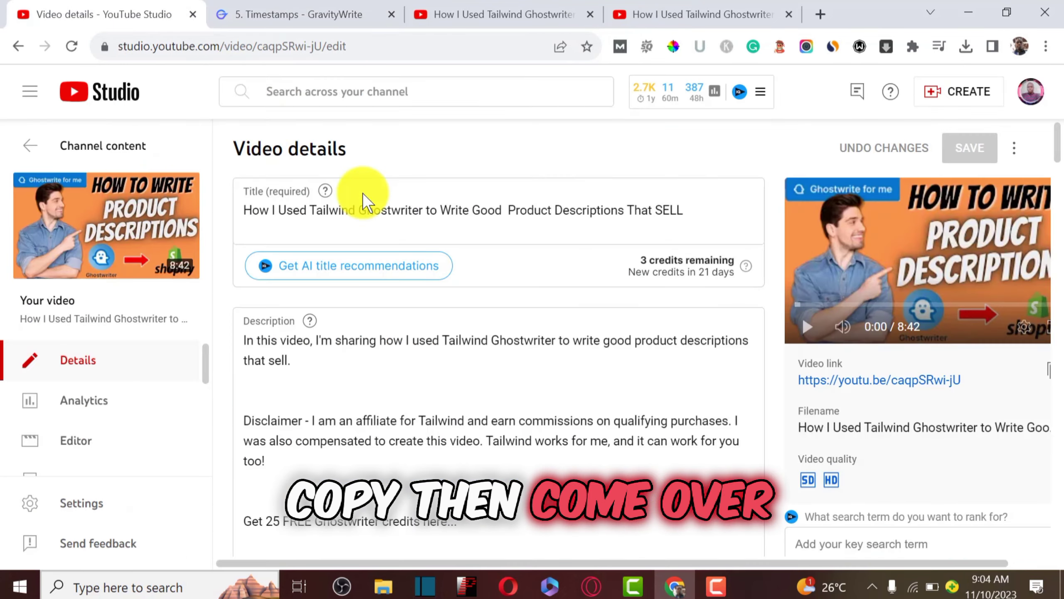
pyautogui.scroll(-5, 394, 442)
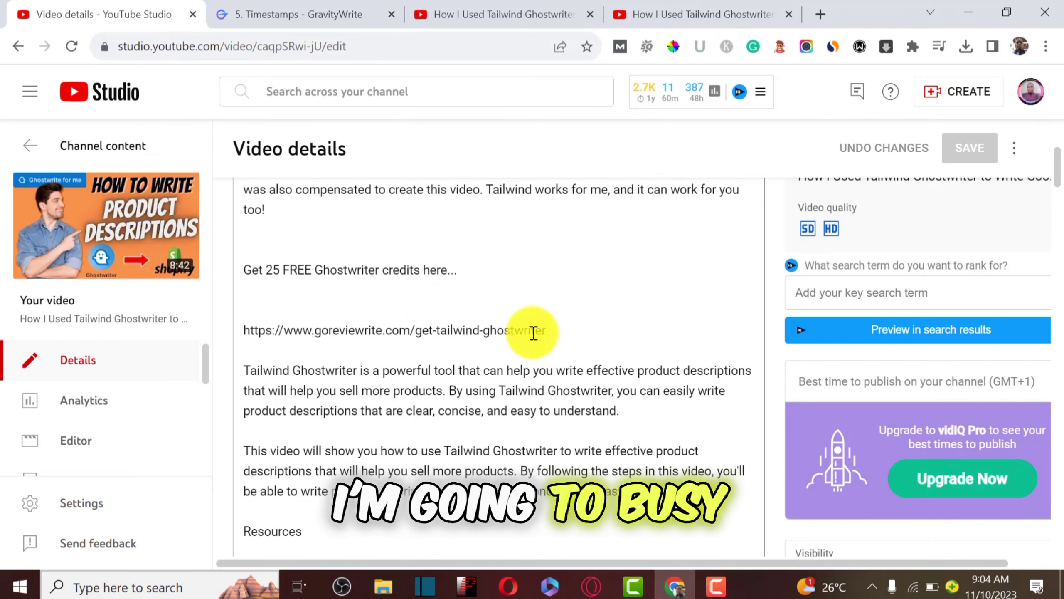
pyautogui.scroll(-3, 534, 333)
pyautogui.scroll(-5, 458, 364)
pyautogui.scroll(2, 495, 284)
pyautogui.scroll(1, 495, 284)
pyautogui.click(508, 337)
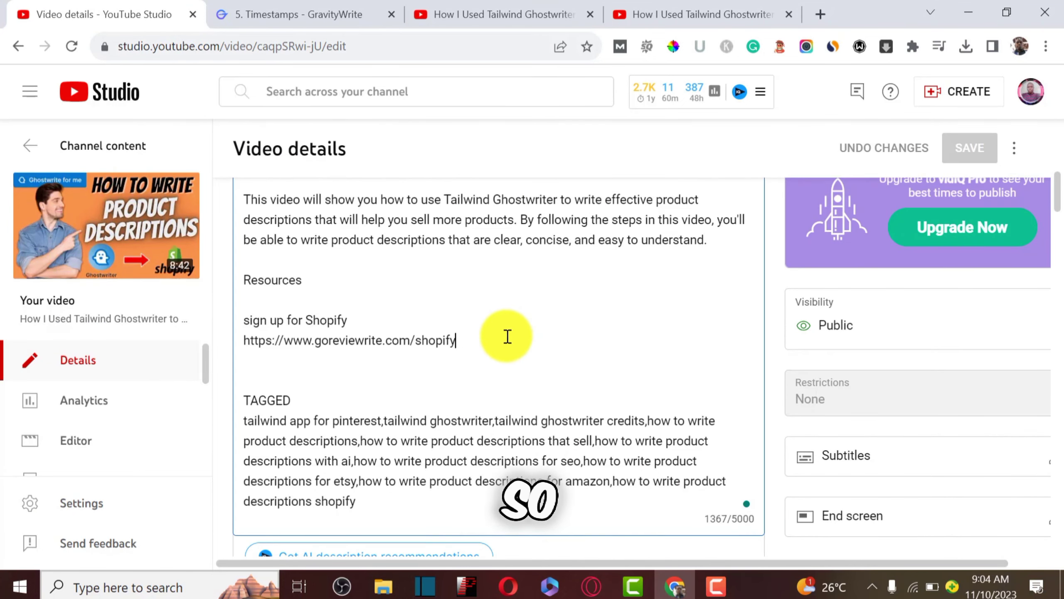
pyautogui.press('Return')
pyautogui.press('Return')
pyautogui.press('Return')
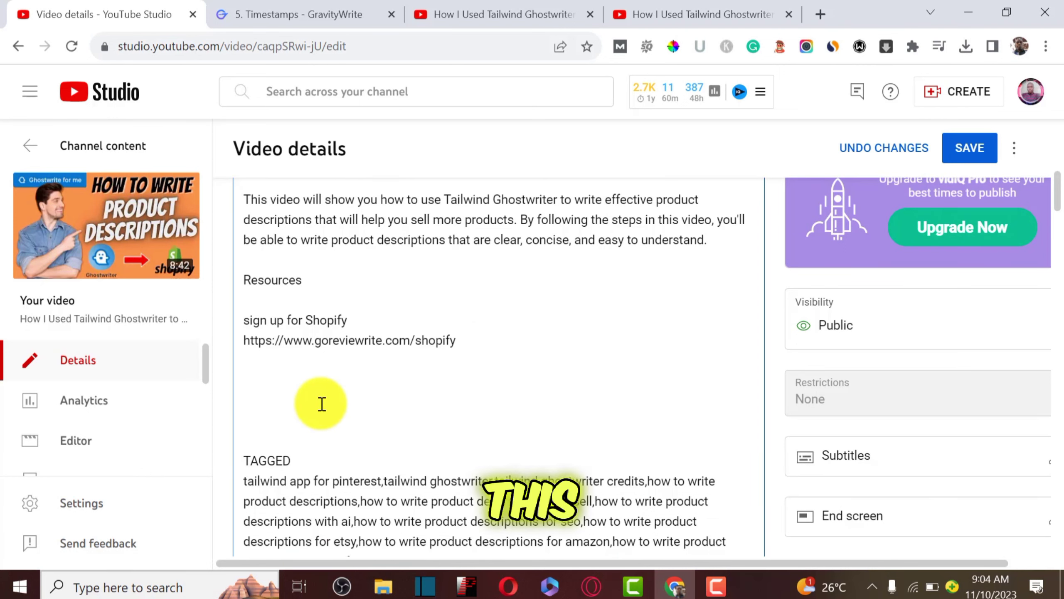
pyautogui.hotkey('ctrl', 'v')
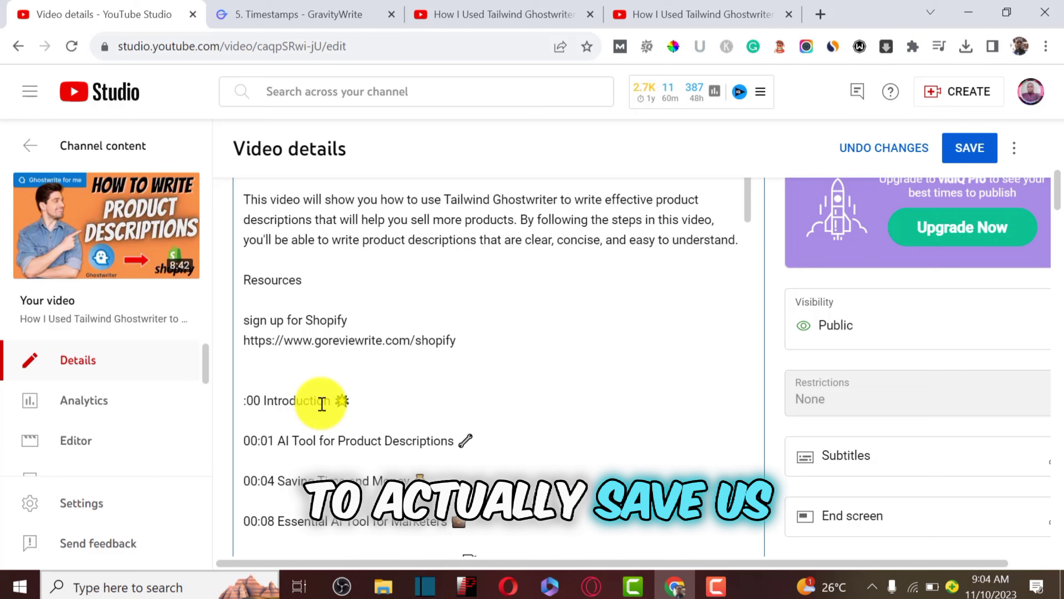
# Complete the Introduction timestamp so it reads 00:00, and save the video details
pyautogui.keyDown('shift'); pyautogui.click(245, 400); pyautogui.keyUp('shift')
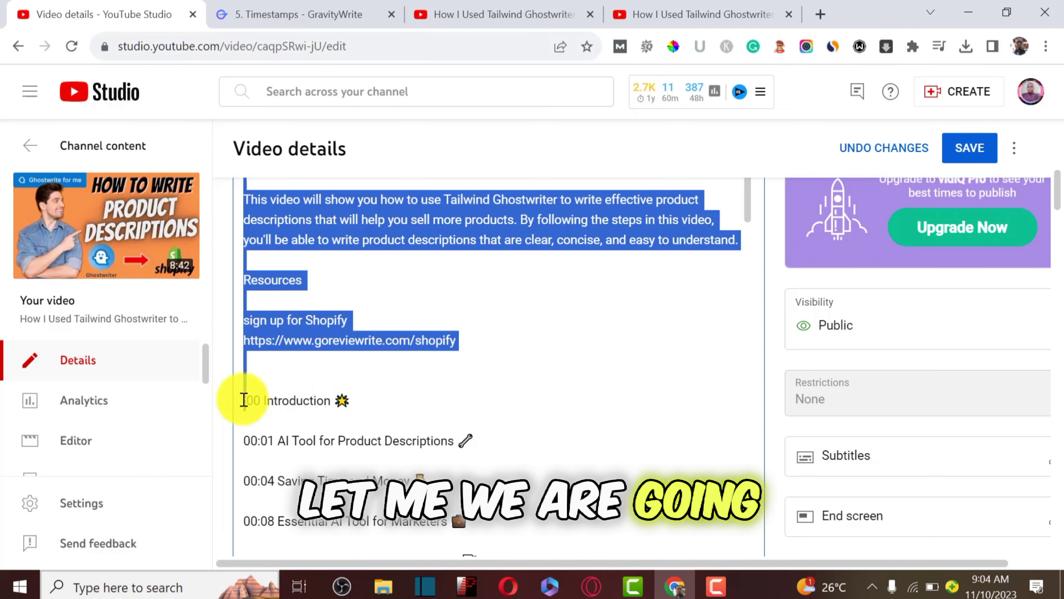
pyautogui.click(240, 402)
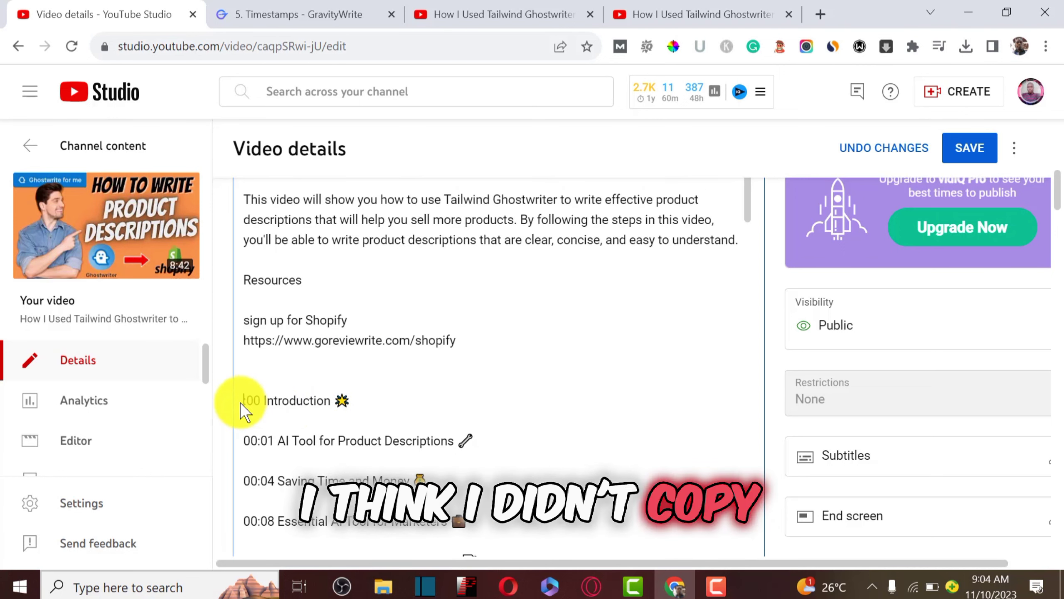
pyautogui.write('00')
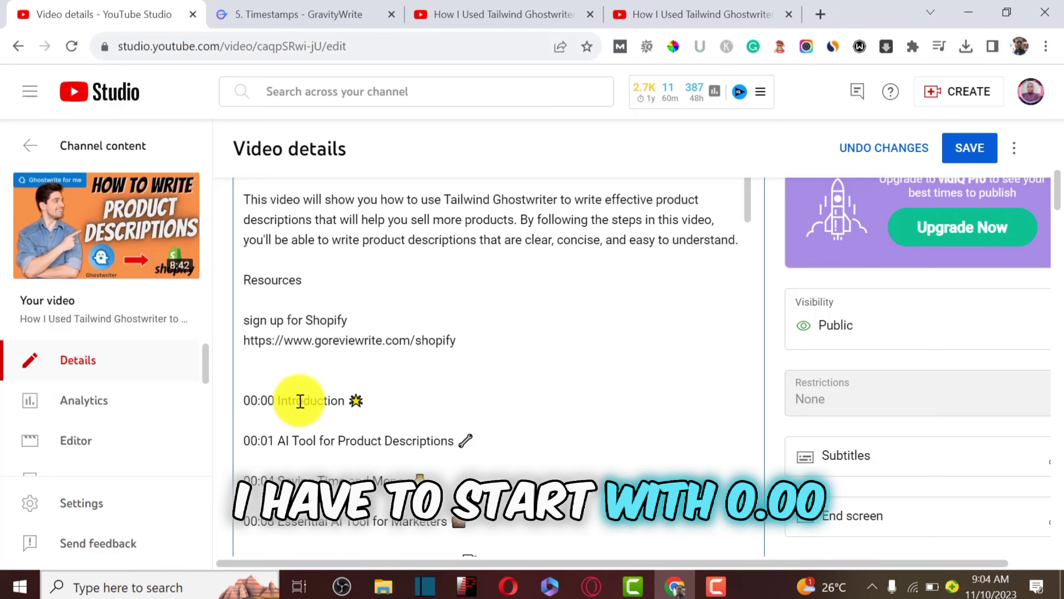
pyautogui.scroll(-8, 461, 421)
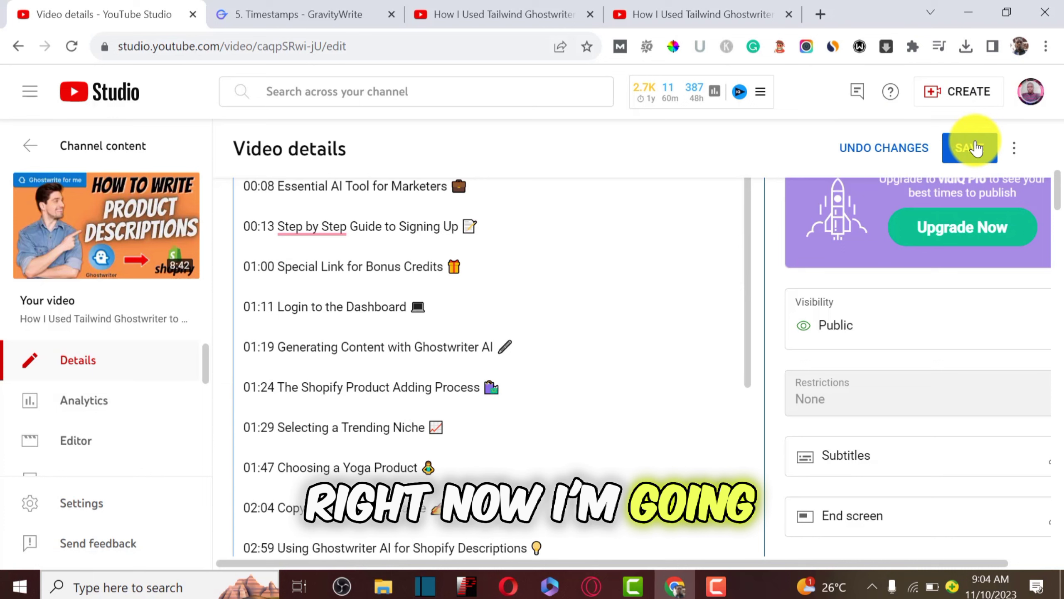
pyautogui.click(972, 147)
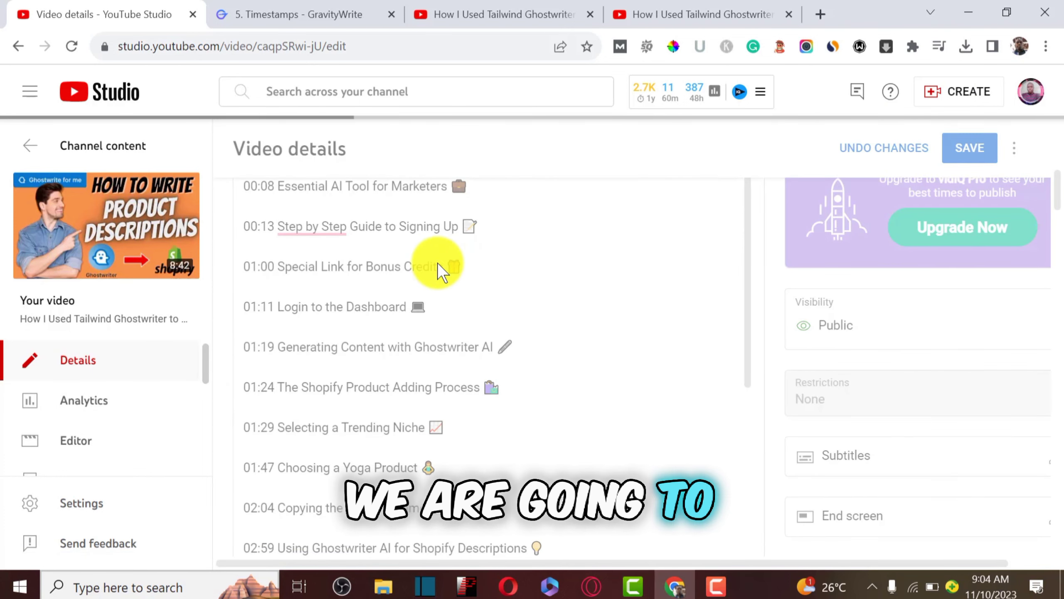
# Open the video's watch page from its video link and expand the description to check the timestamps and key moments
pyautogui.scroll(-10, 413, 271)
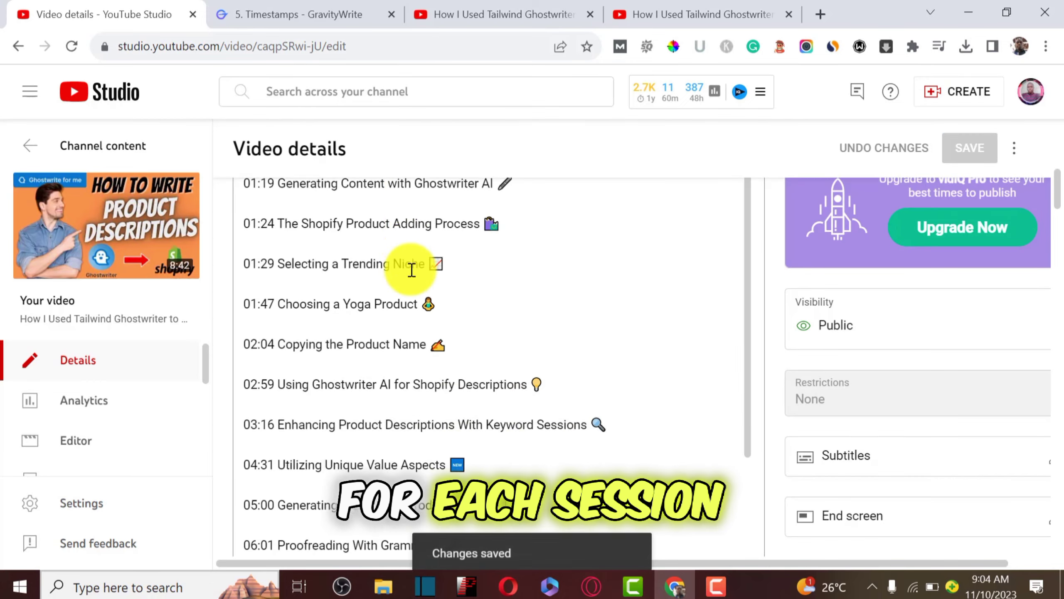
pyautogui.scroll(15, 737, 305)
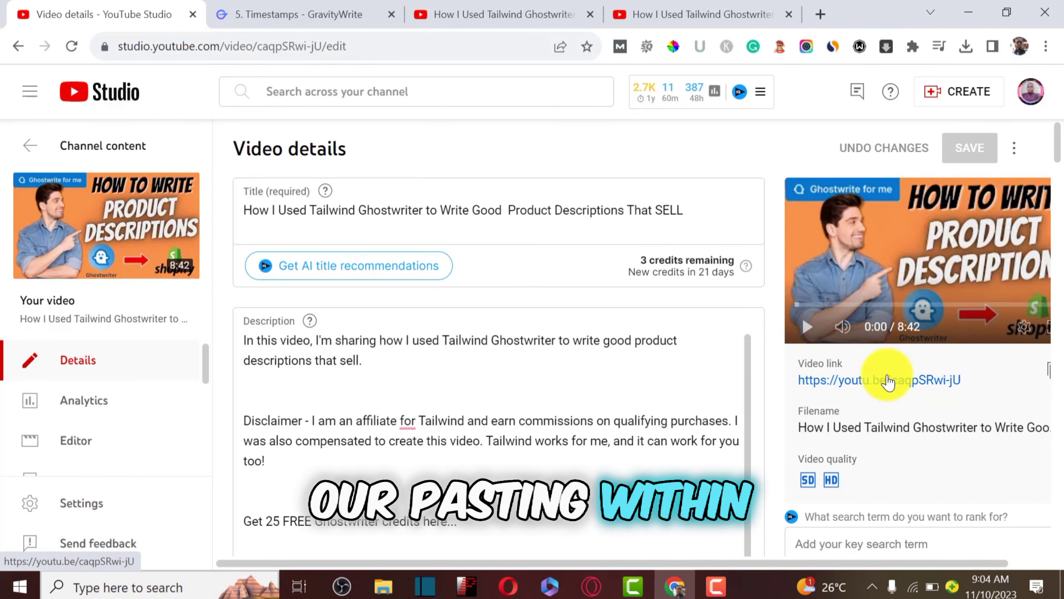
pyautogui.click(889, 381)
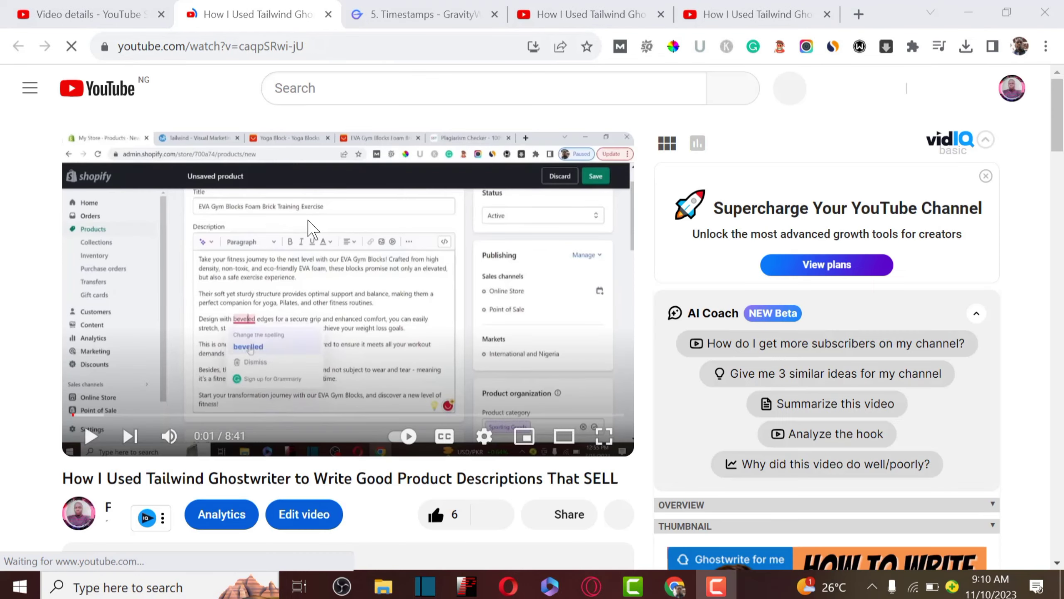
pyautogui.scroll(-15, 310, 226)
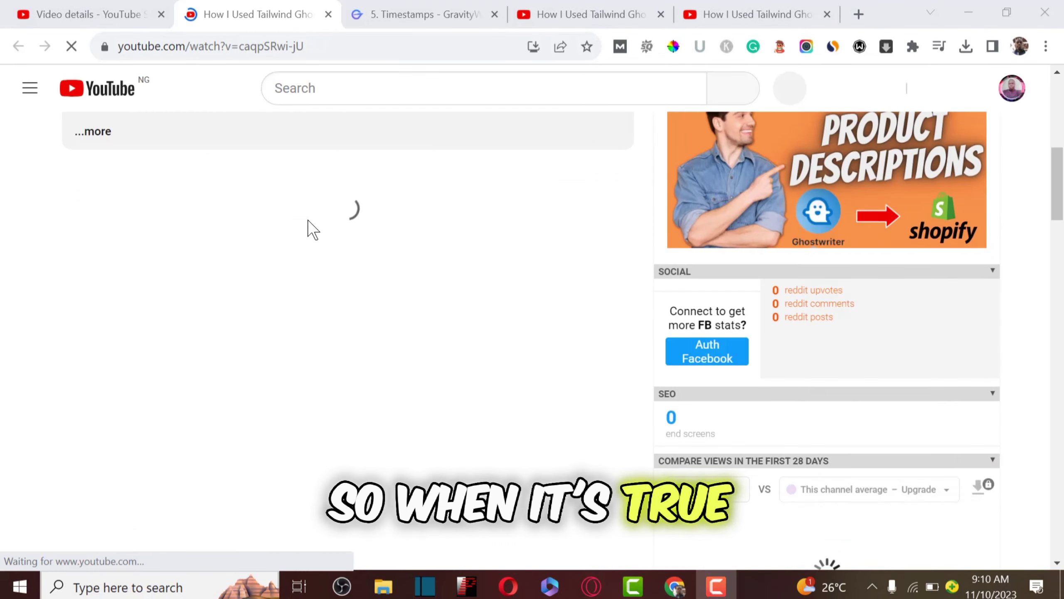
pyautogui.scroll(8, 309, 227)
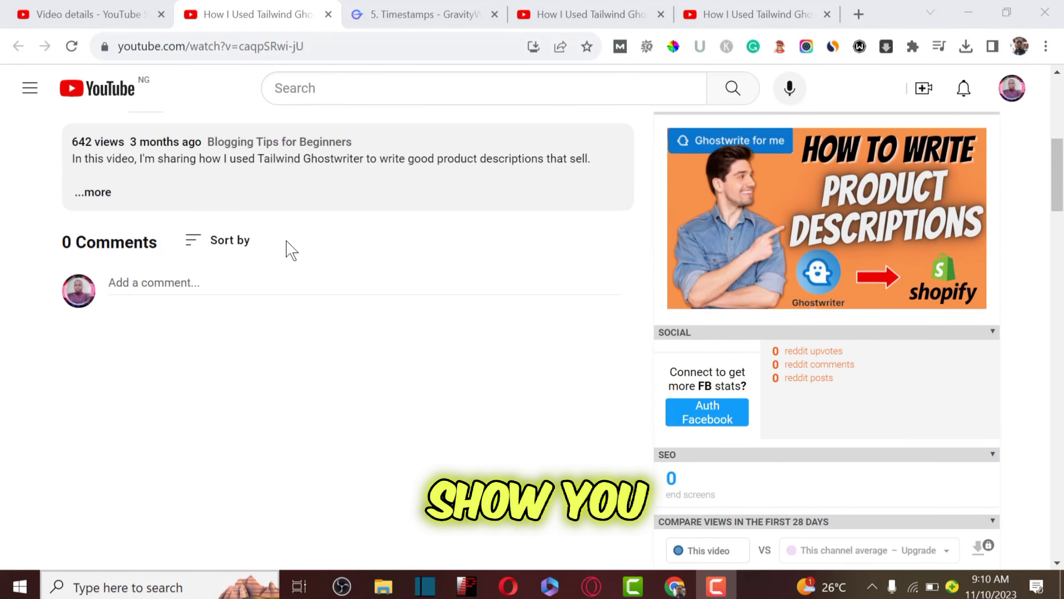
pyautogui.click(100, 194)
pyautogui.scroll(-15, 352, 327)
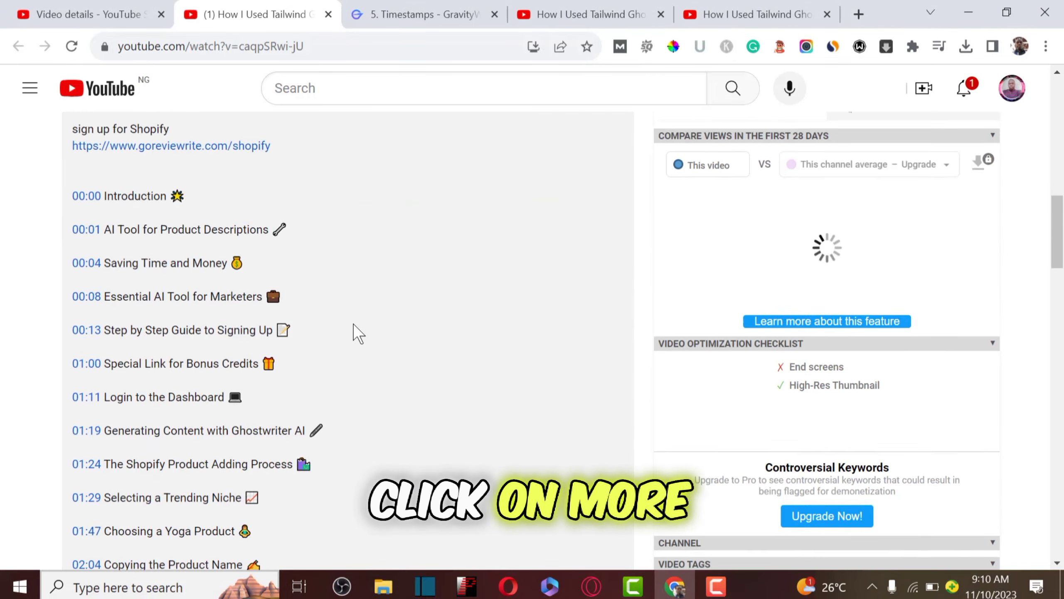
pyautogui.scroll(-6, 353, 325)
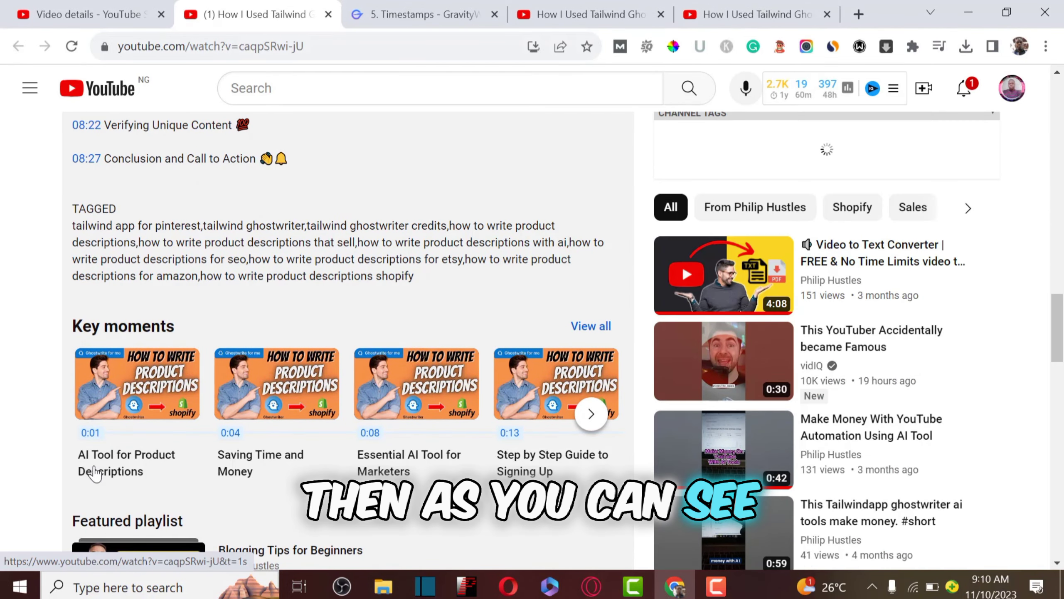
# Browse the video's key moments through to the last chapter and look over the rest of the expanded description
pyautogui.click(591, 414)
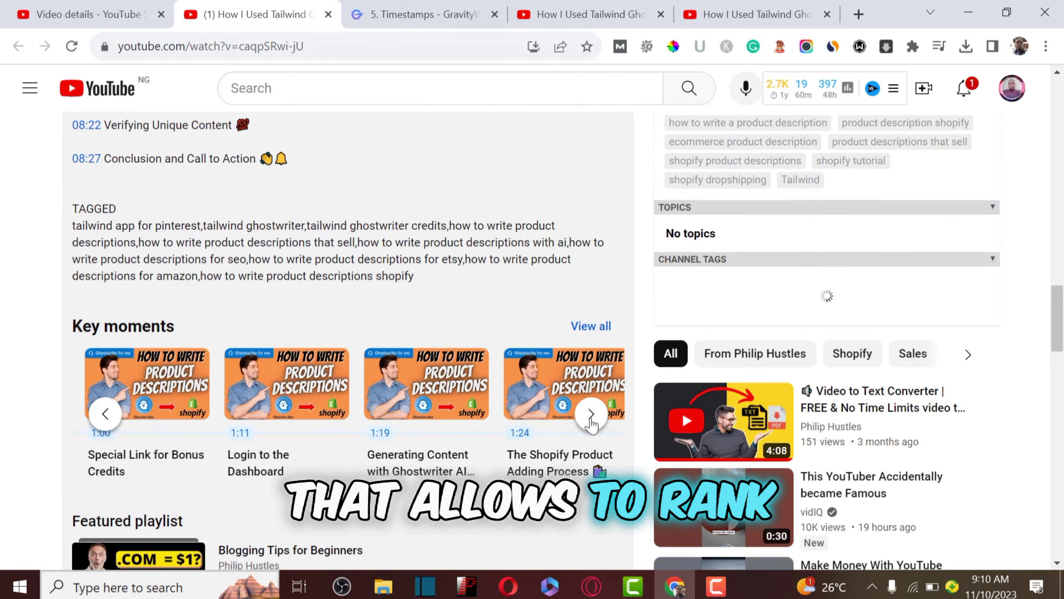
pyautogui.click(591, 417)
pyautogui.click(591, 415)
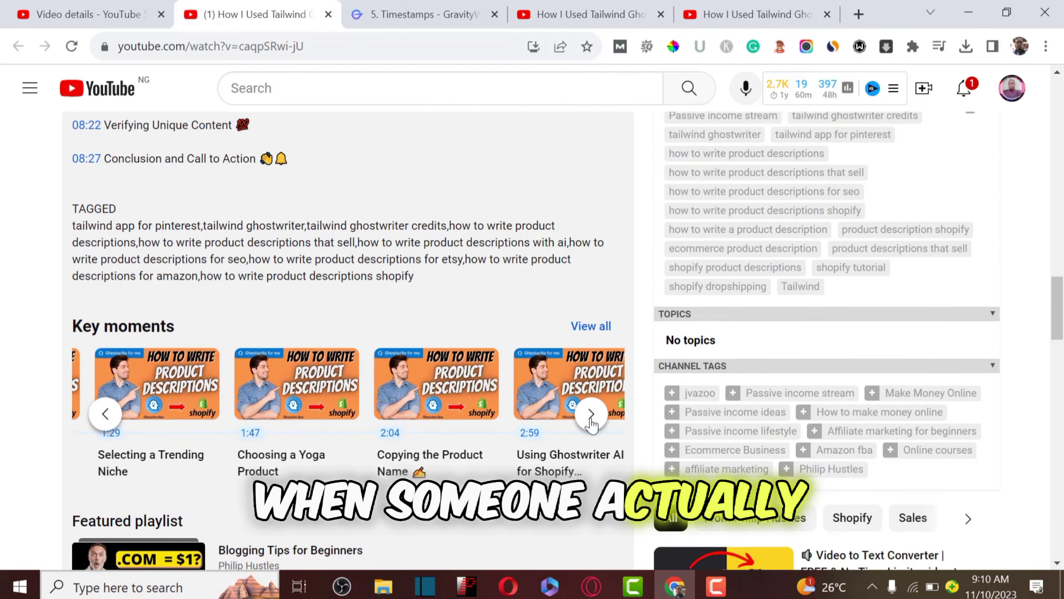
pyautogui.click(591, 415)
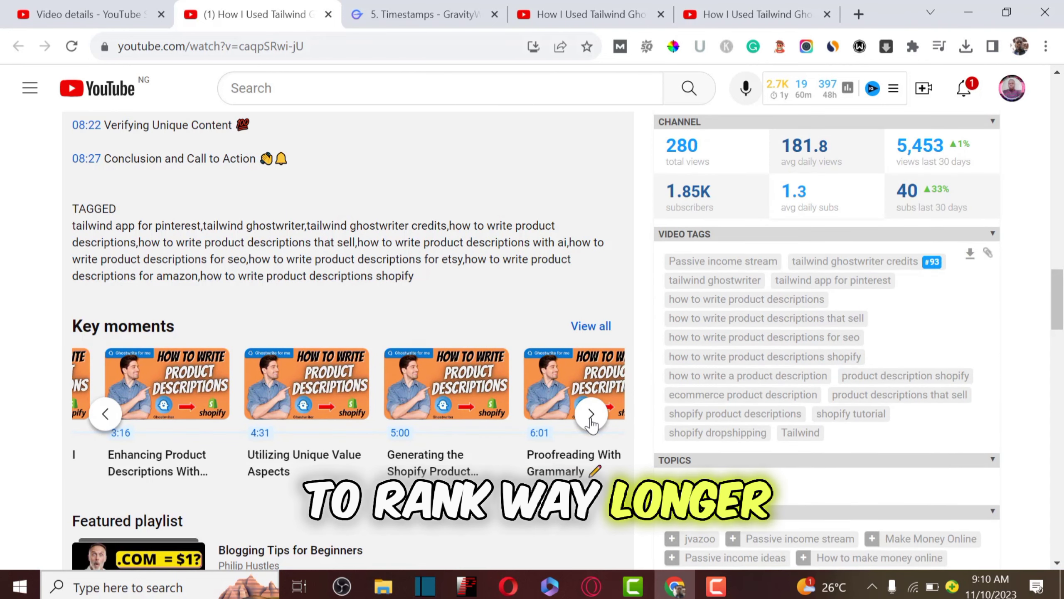
pyautogui.click(592, 415)
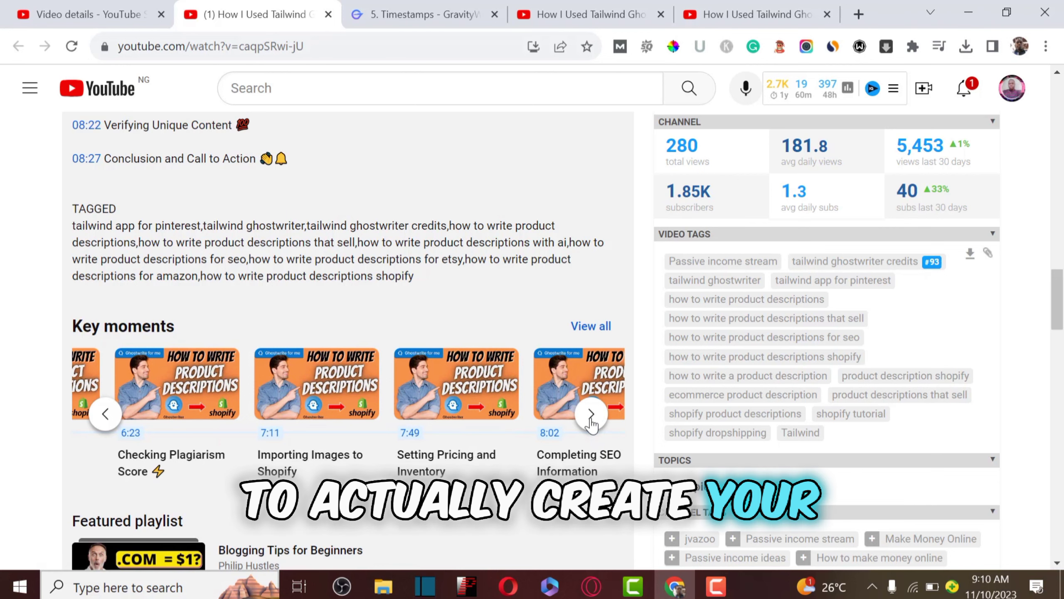
pyautogui.click(591, 414)
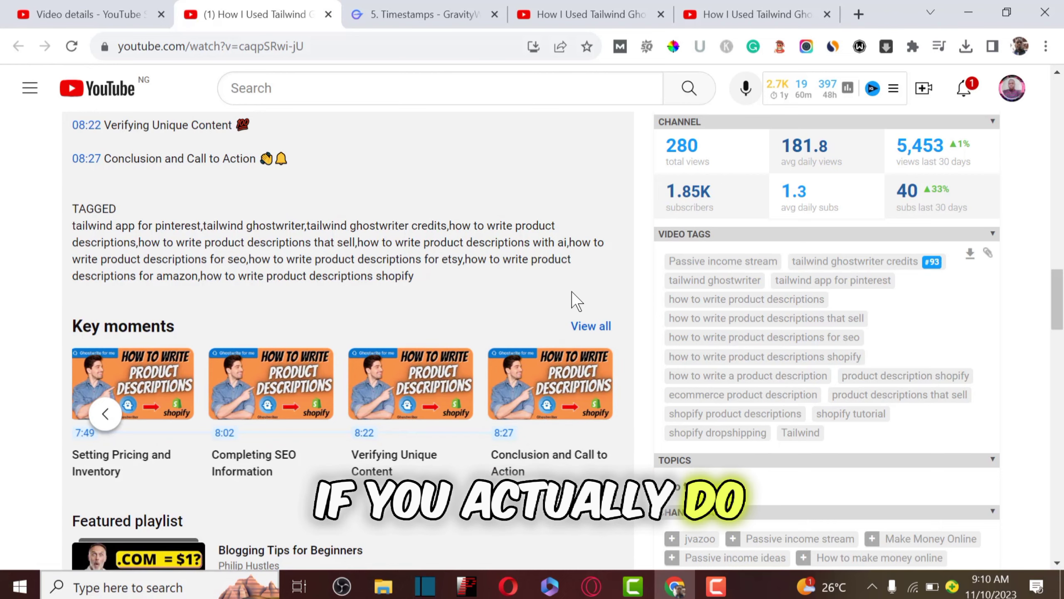
pyautogui.scroll(-15, 579, 301)
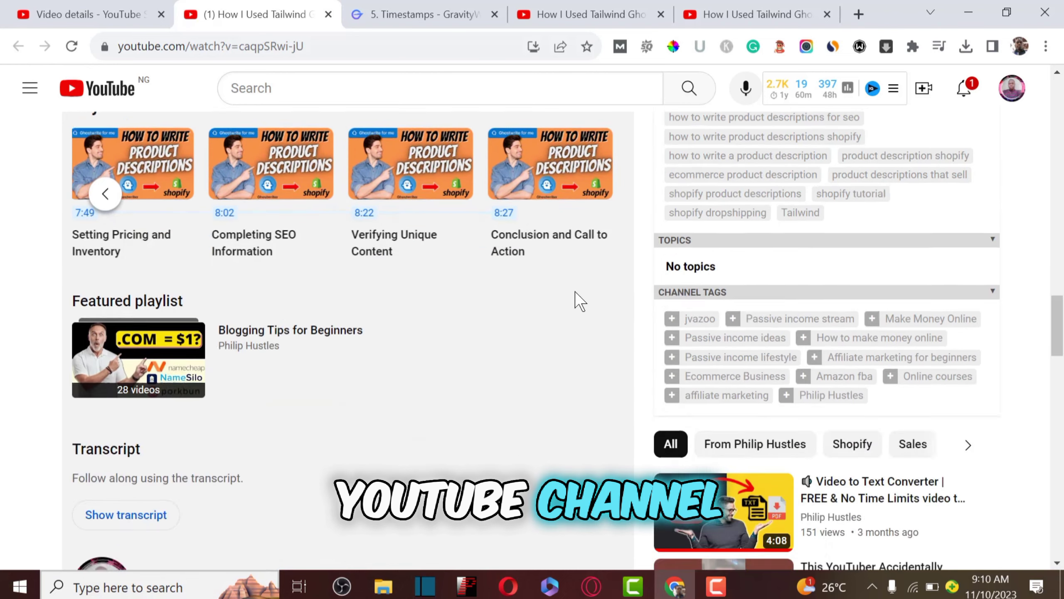
pyautogui.scroll(8, 580, 301)
pyautogui.scroll(12, 580, 301)
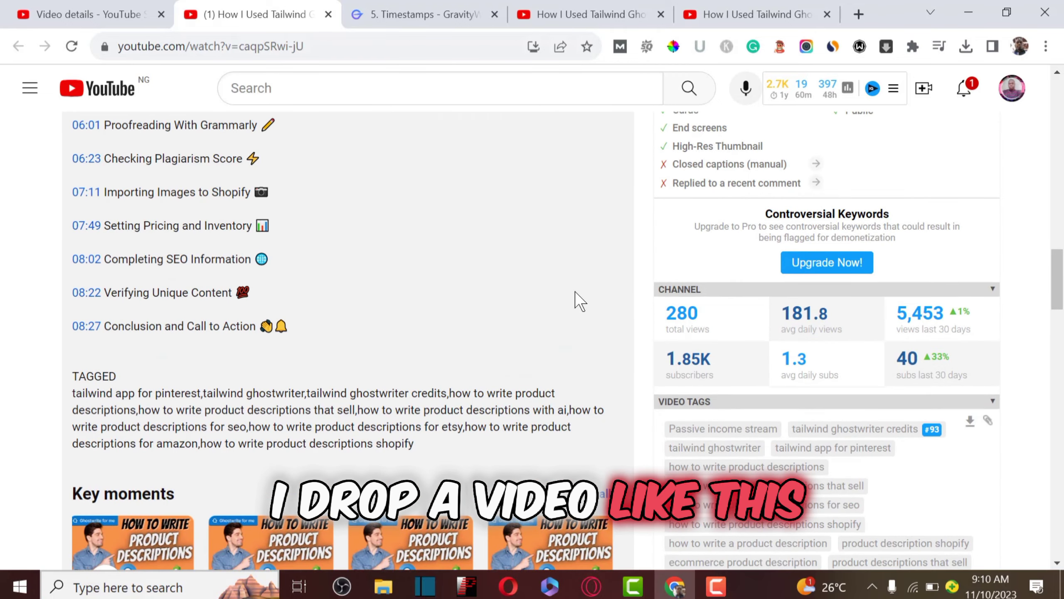